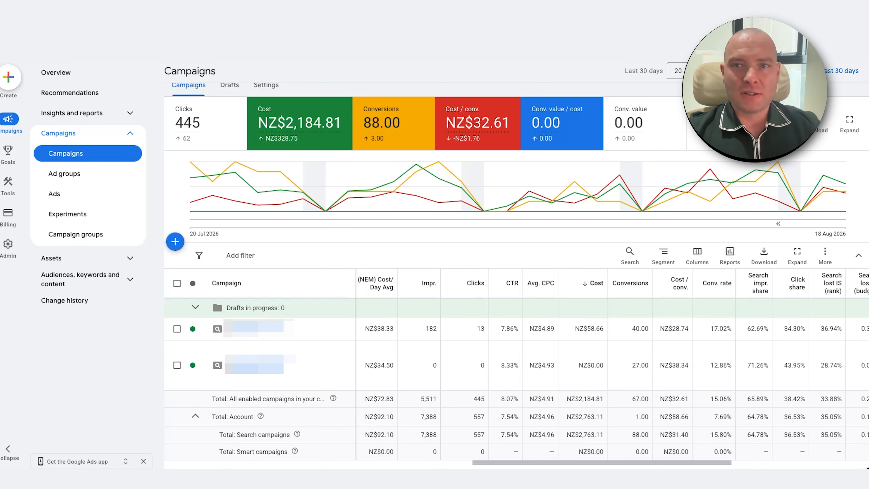
Step: Open the summary of the account's conversion goals
scroll(489, 62, "up", 1)
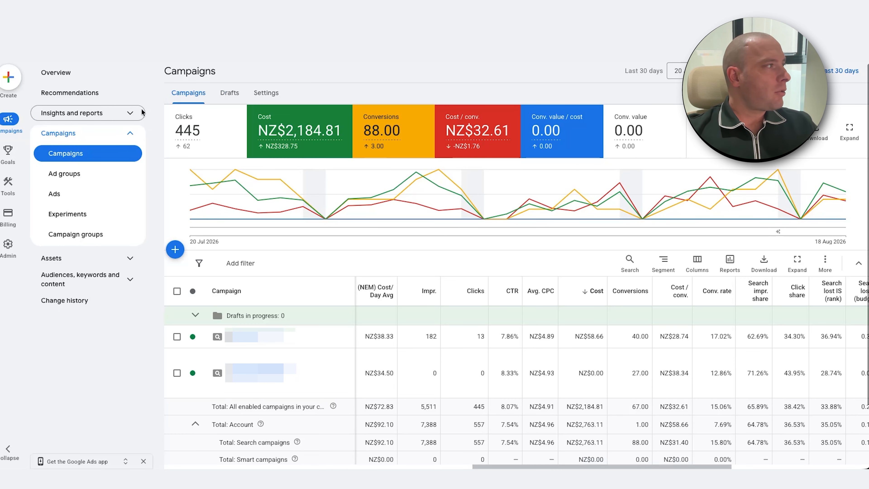
mouse_move(6, 150)
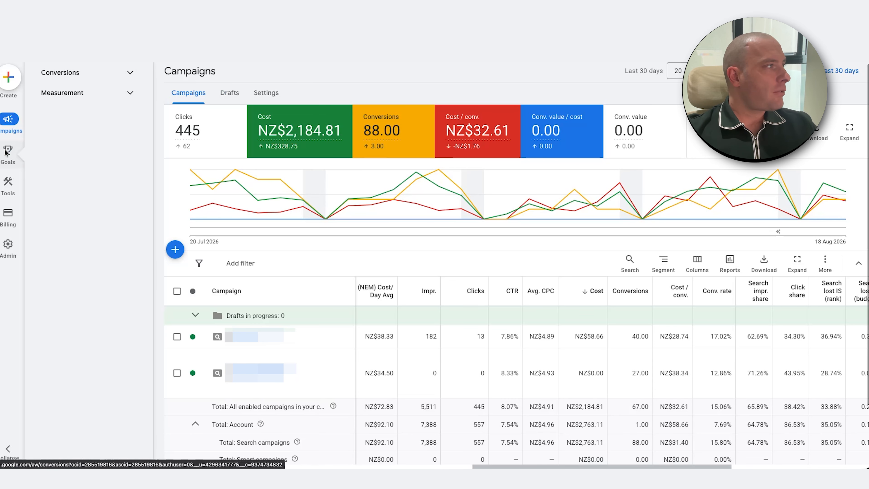
left_click(75, 72)
left_click(76, 93)
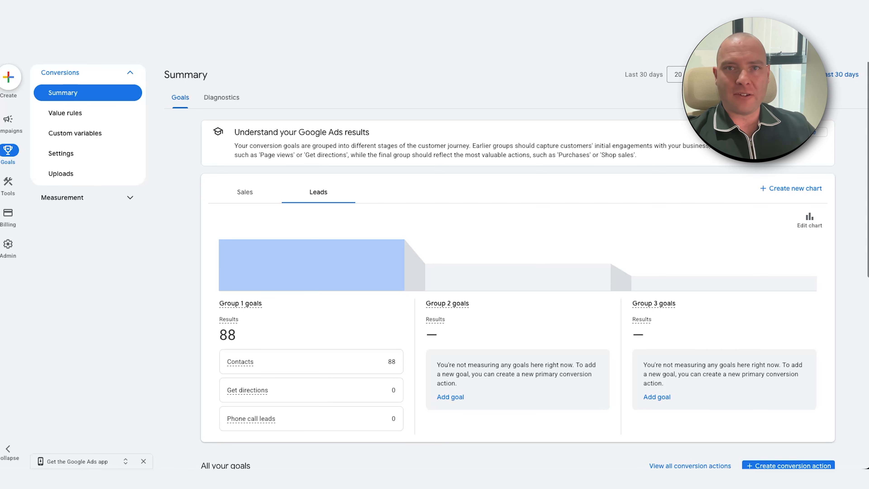
Step: Expand the Contact goal and examine its list of conversion actions
scroll(485, 119, "down", 10)
left_click(818, 295)
scroll(662, 247, "down", 5)
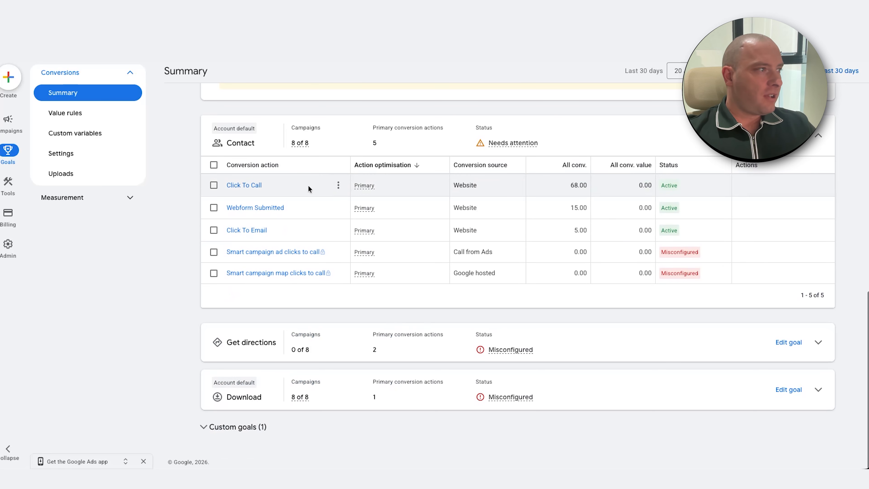
left_click(214, 207)
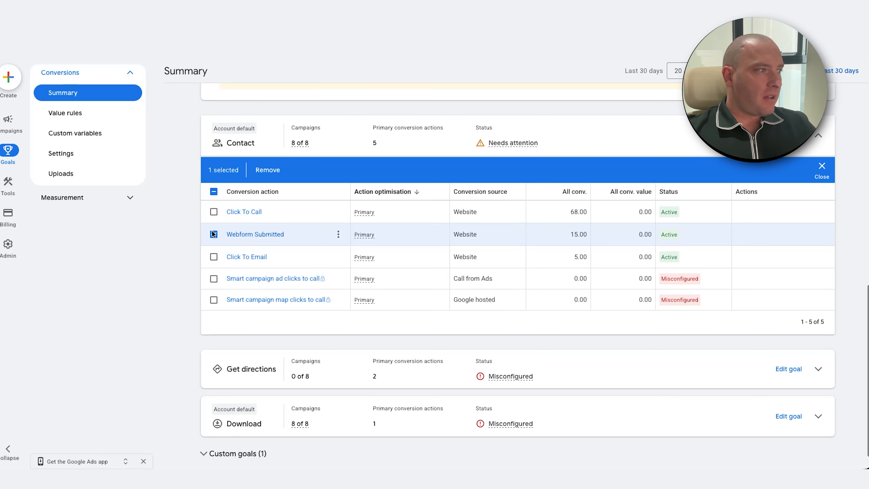
left_click(212, 231)
left_click(212, 230)
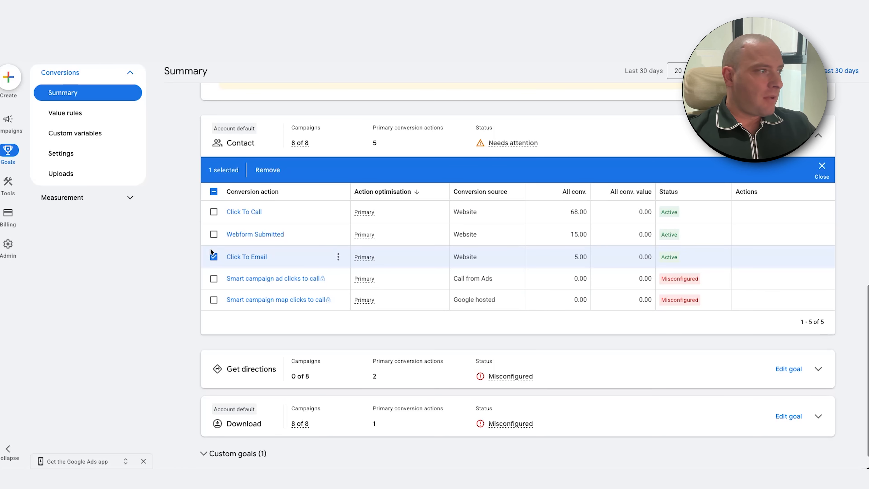
left_click(212, 254)
left_click(213, 185)
left_click(212, 207)
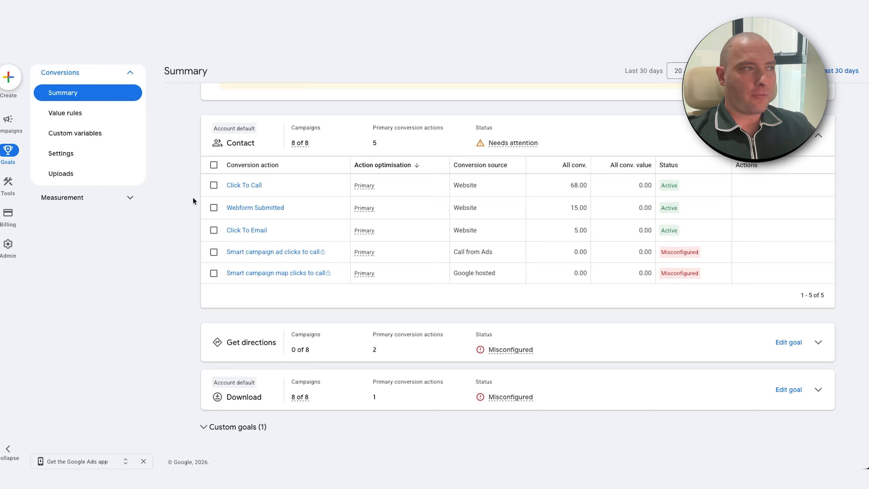
left_click(213, 207)
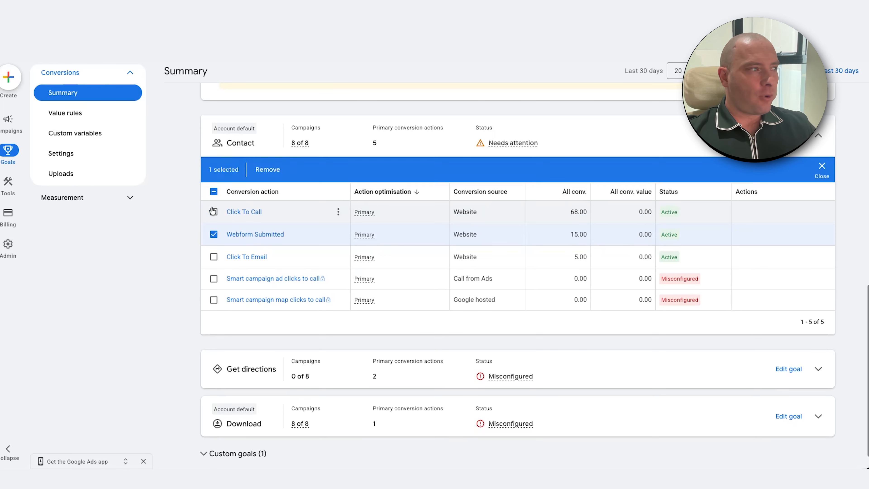
left_click(212, 231)
Step: Start a new conversion action and scan the website for data sources, applying the recommended address and keeping the Google tag
scroll(473, 233, "up", 6)
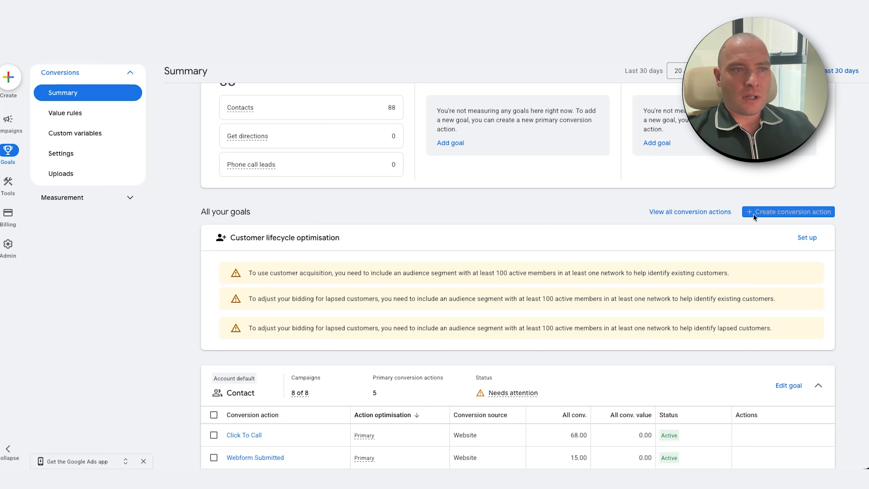
left_click(767, 213)
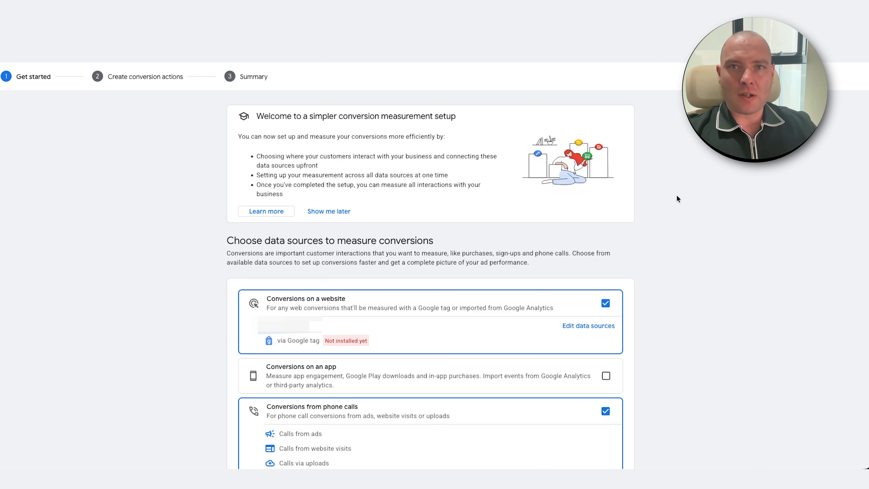
scroll(600, 172, "down", 3)
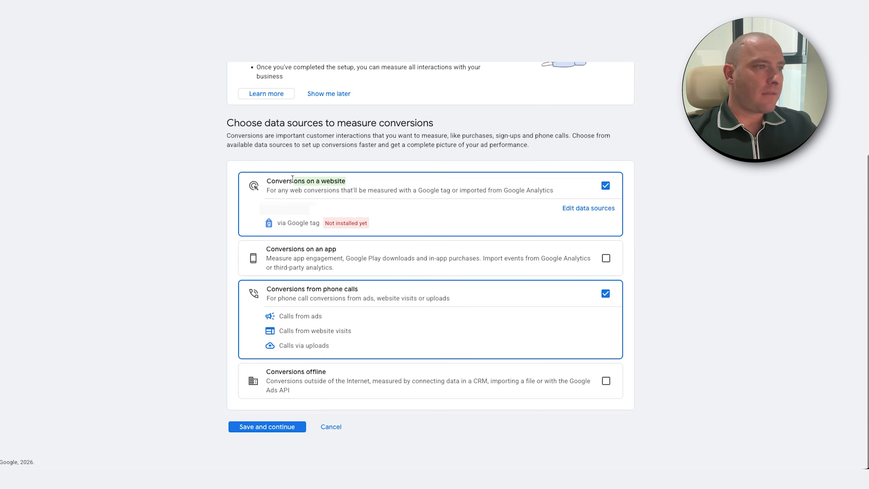
left_click(568, 209)
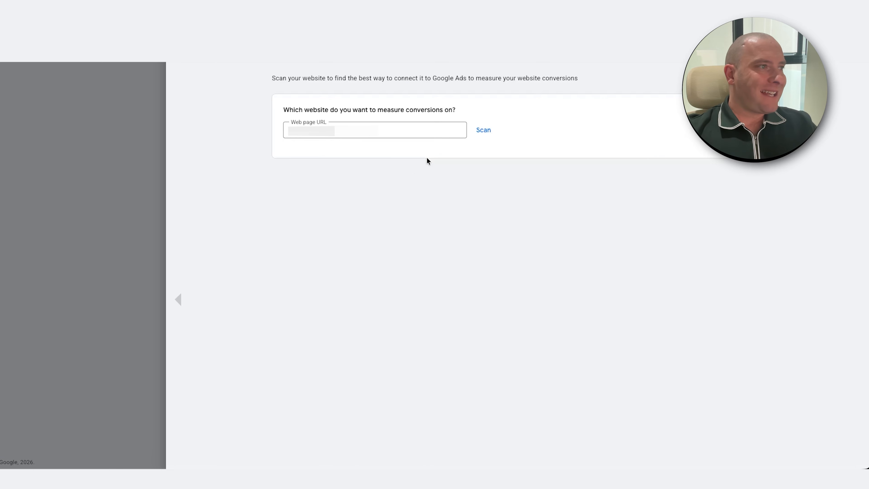
left_click(482, 130)
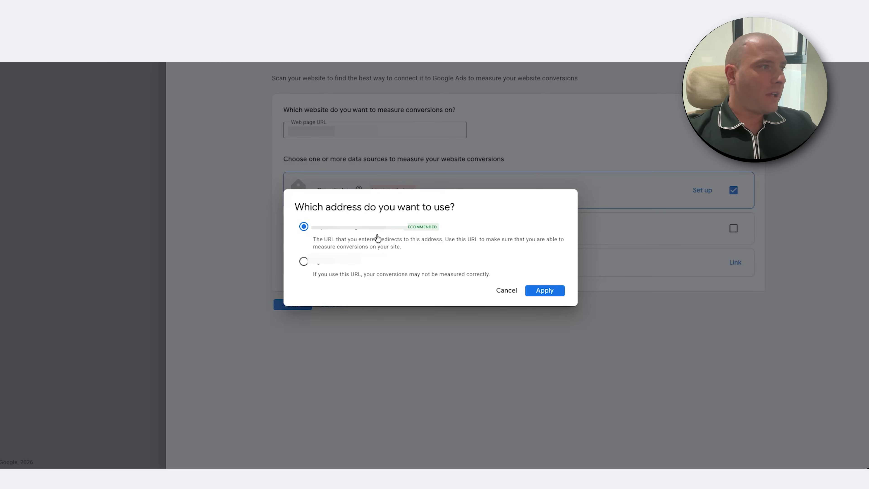
left_click(544, 291)
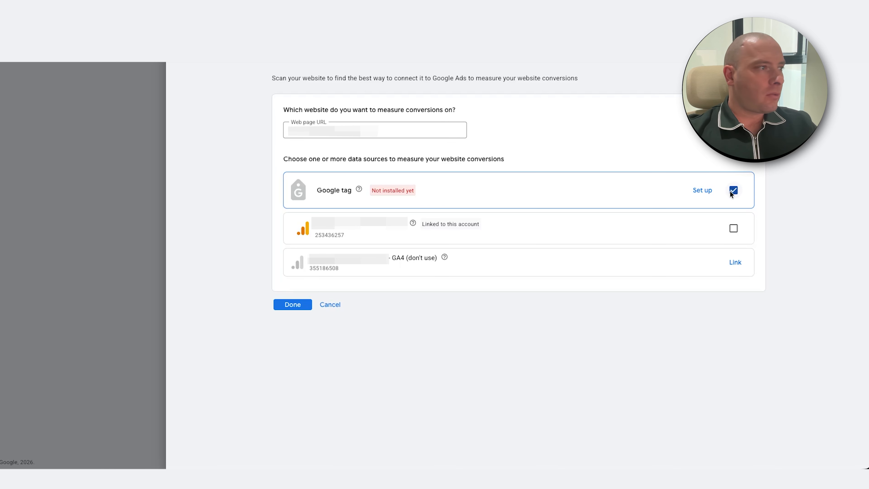
left_click(292, 304)
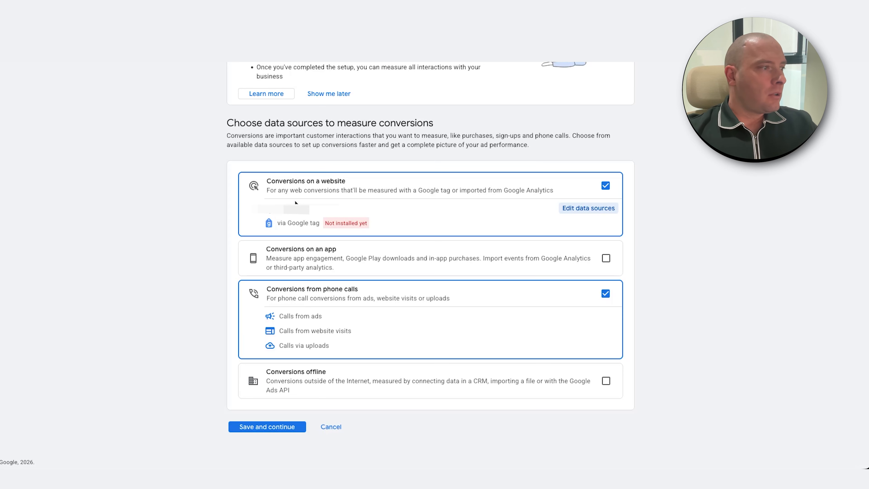
left_click(273, 425)
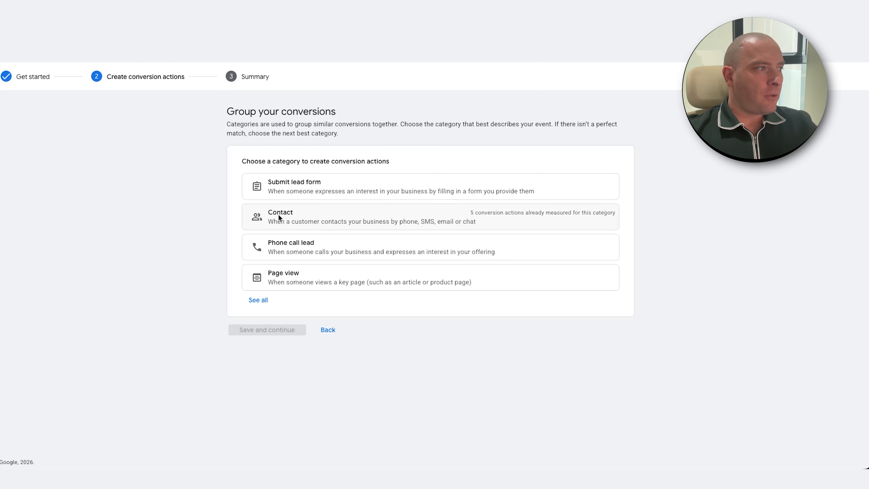
Step: Choose the Submit lead form category from the full list and create a conversion using the website data source
left_click(263, 296)
scroll(300, 270, "down", 1)
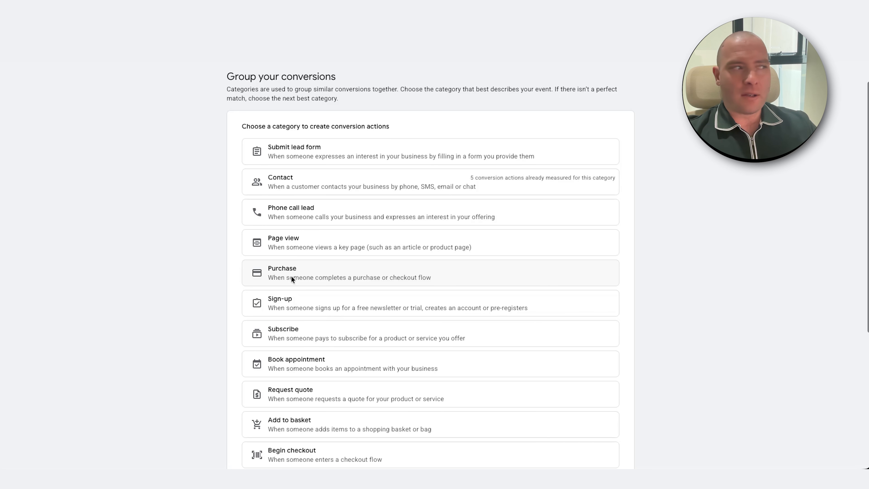
scroll(291, 276, "up", 1)
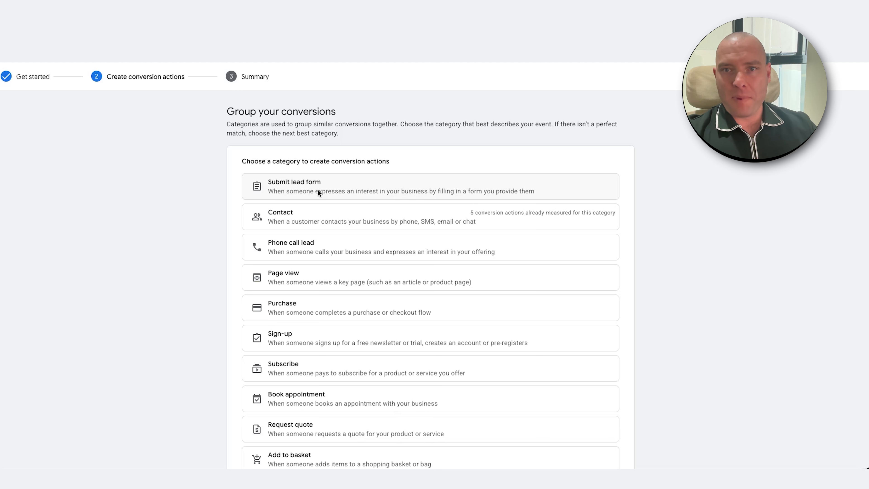
left_click(318, 192)
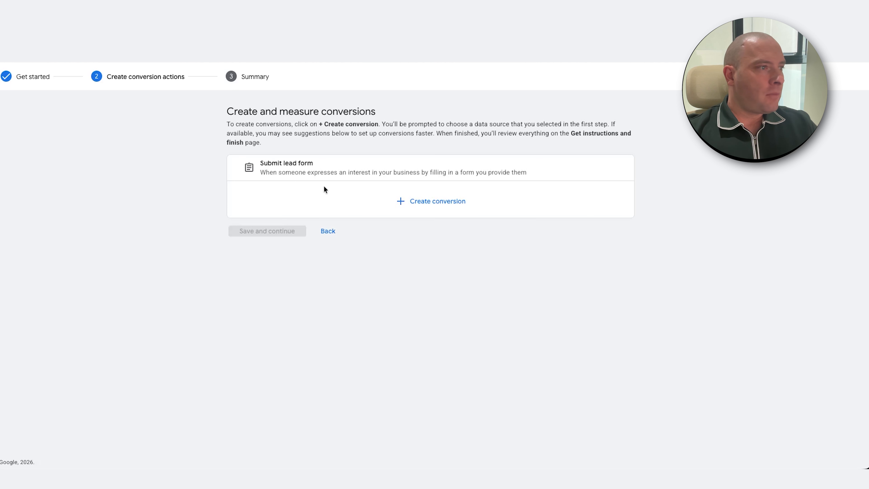
left_click(429, 202)
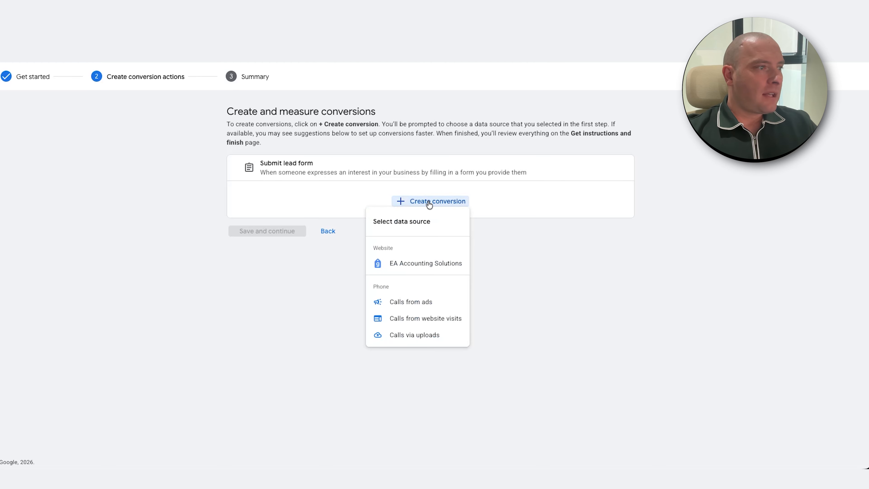
left_click(417, 263)
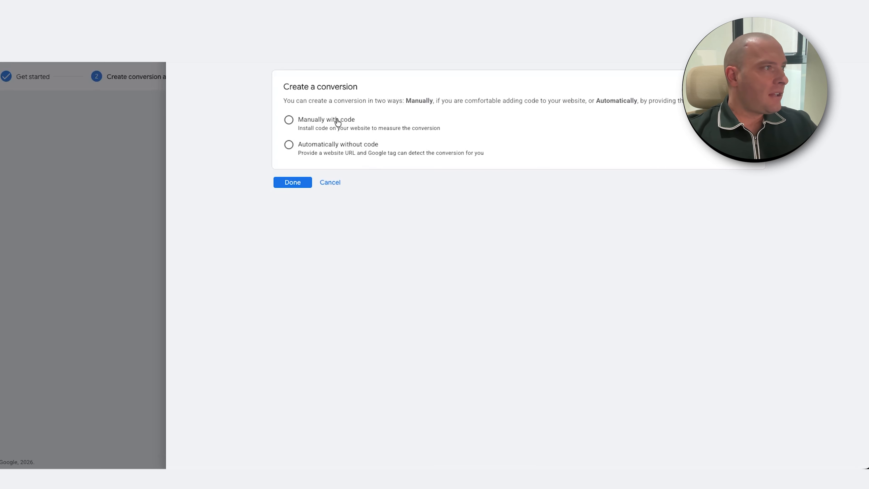
Step: Try automatic detection without code, on page load when the URL starts with the site's thank-you address
left_click(332, 119)
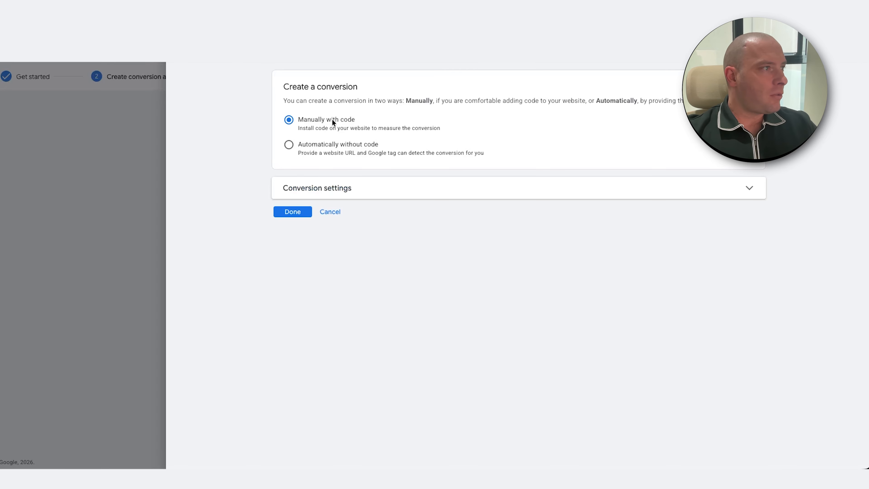
left_click(329, 147)
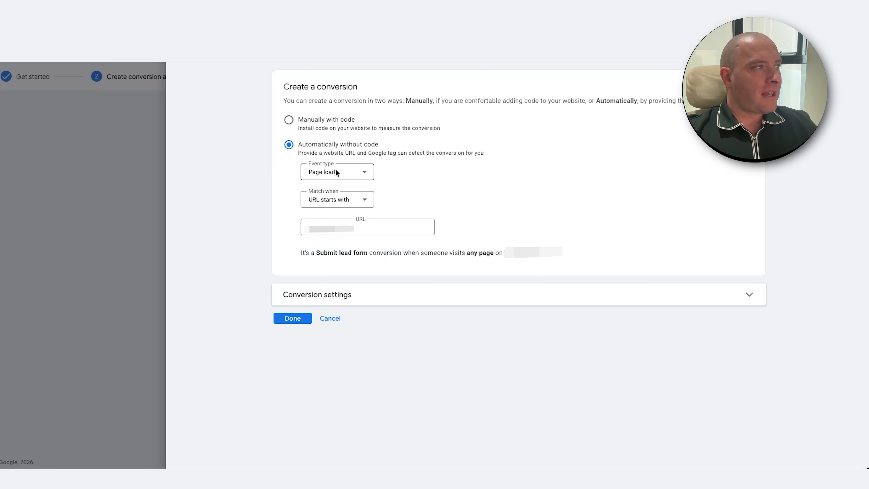
left_click(349, 225)
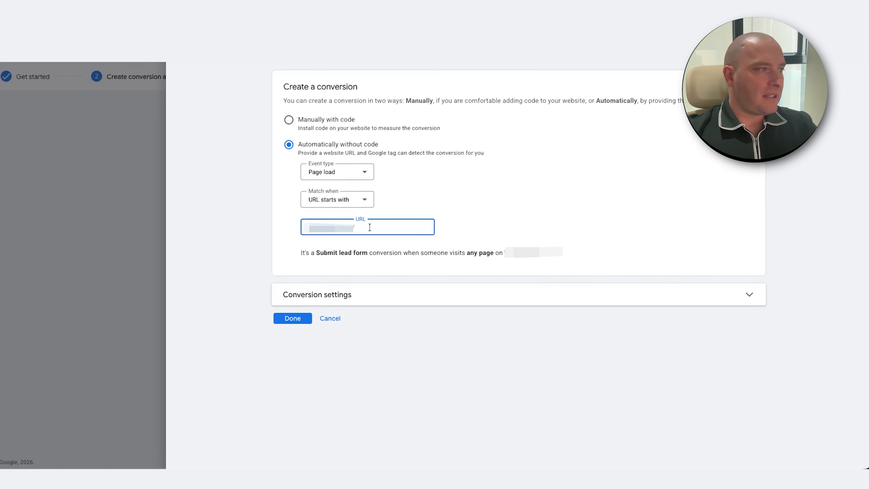
type("than")
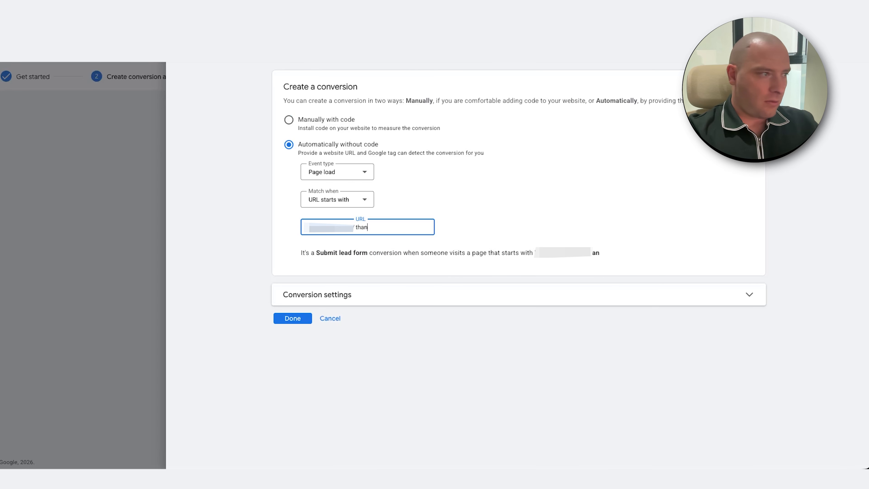
key("BackSpace")
key("BackSpace")
key("BackSpace")
key("BackSpace")
type("thank-you")
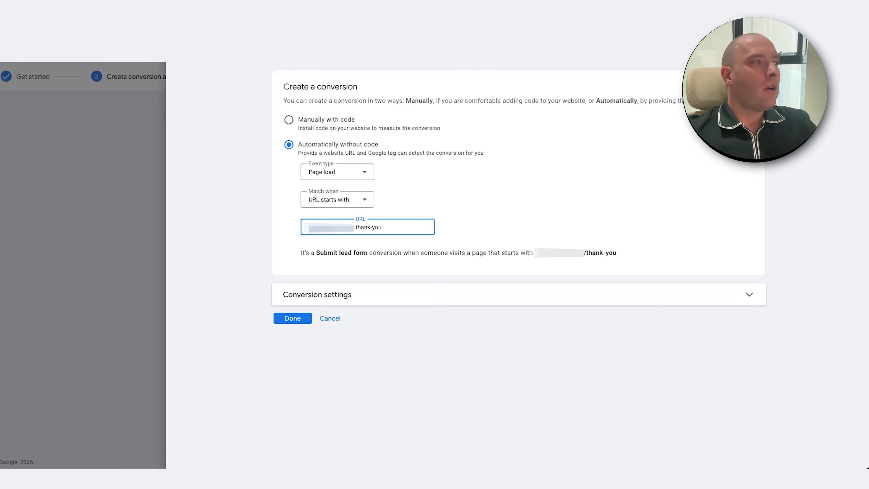
left_click_drag(386, 230, 346, 222)
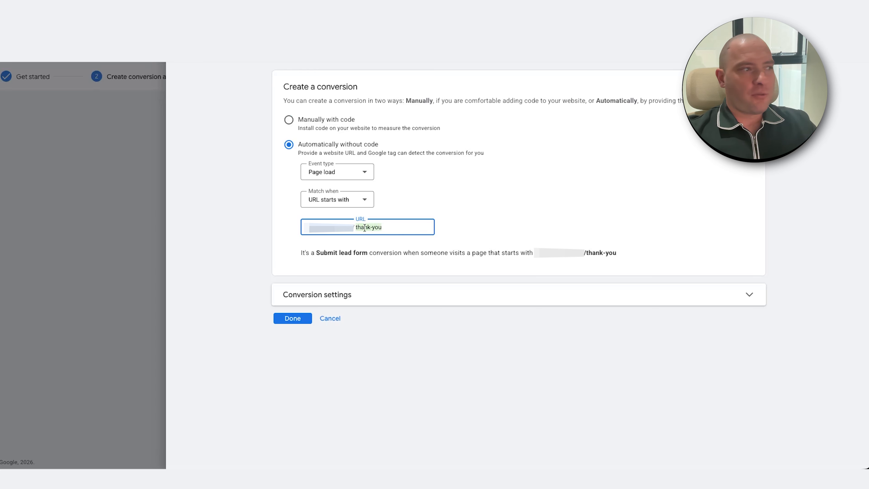
Step: Switch the match condition to URL contains and clear the thank-you text from the URL
left_click(359, 202)
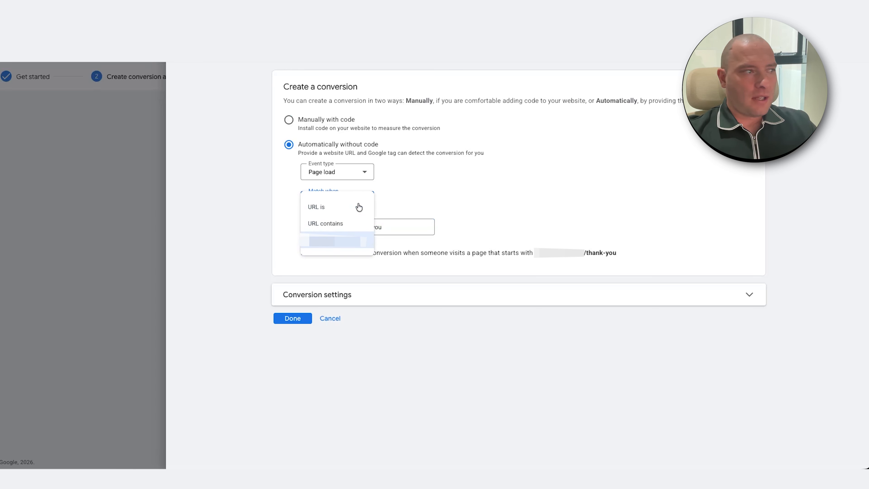
left_click(351, 223)
triple_click(343, 226)
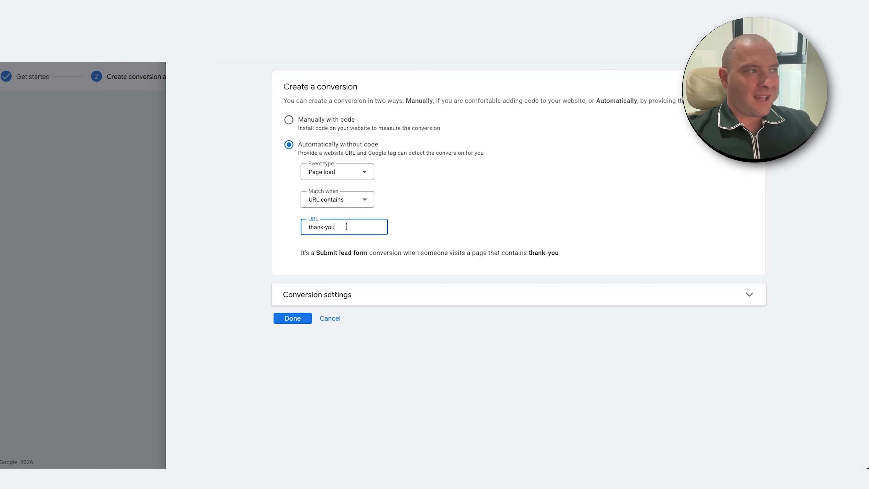
type("thank")
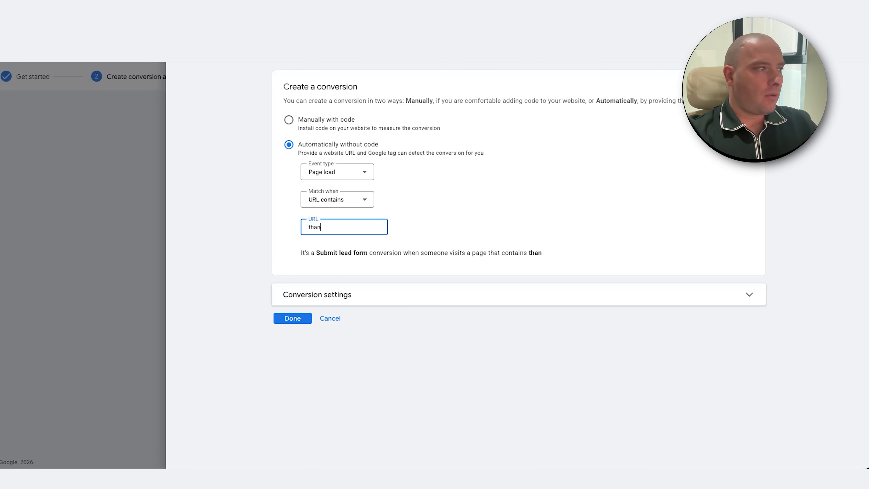
key("BackSpace")
key("BackSpace")
key("BackSpace")
key("BackSpace")
key("BackSpace")
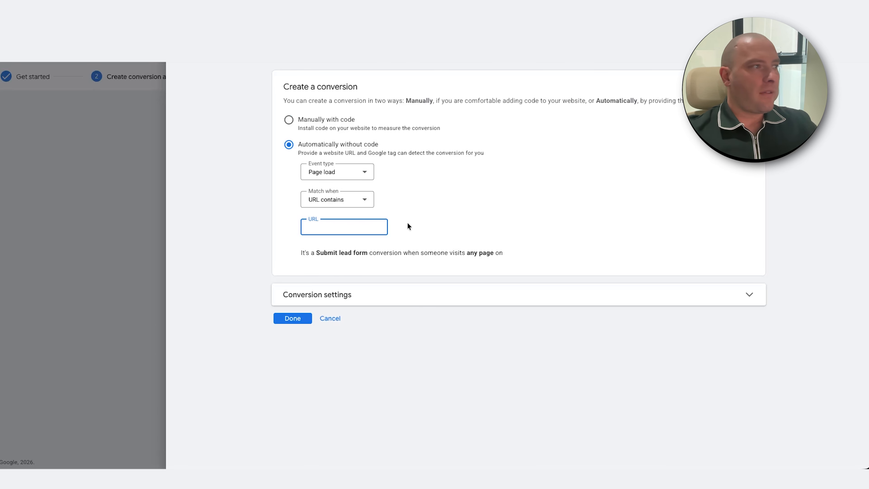
Step: Set the conversion to be created manually with code and expand its conversion settings
left_click(304, 119)
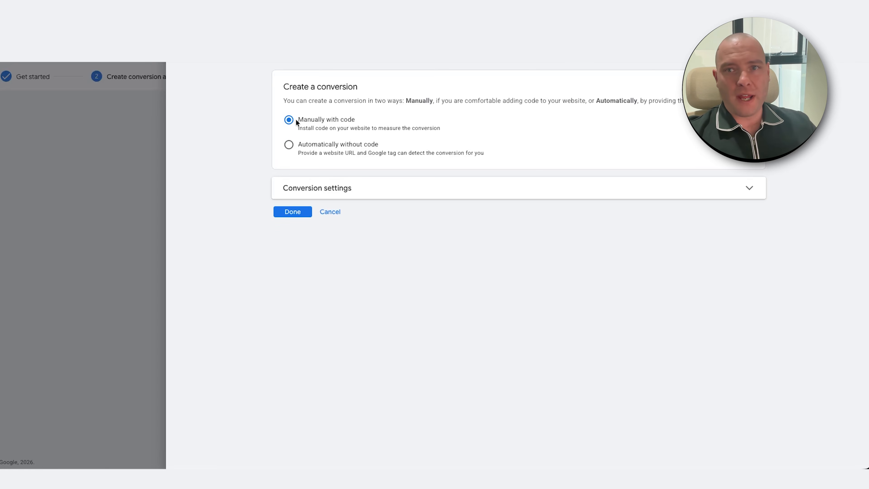
left_click(400, 187)
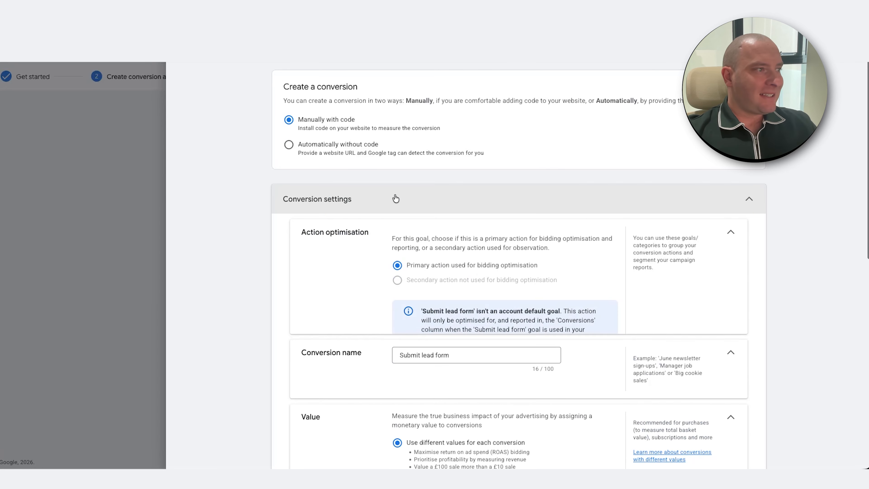
scroll(395, 198, "down", 2)
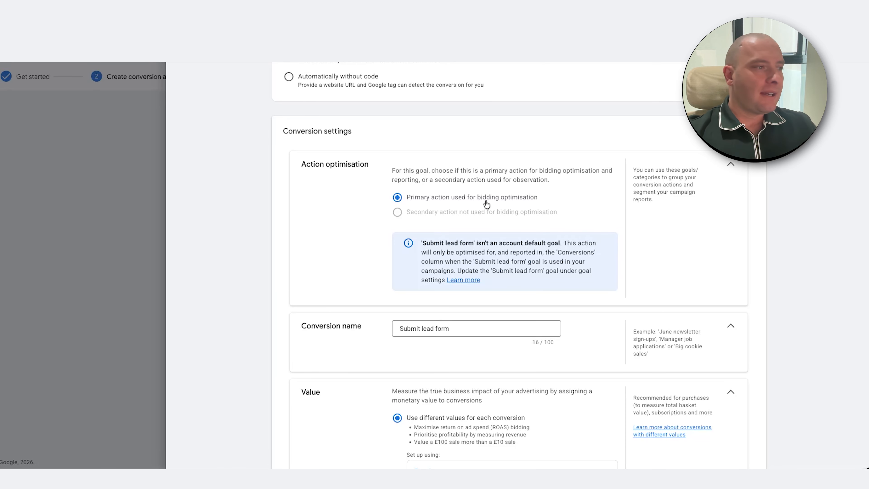
scroll(486, 204, "down", 2)
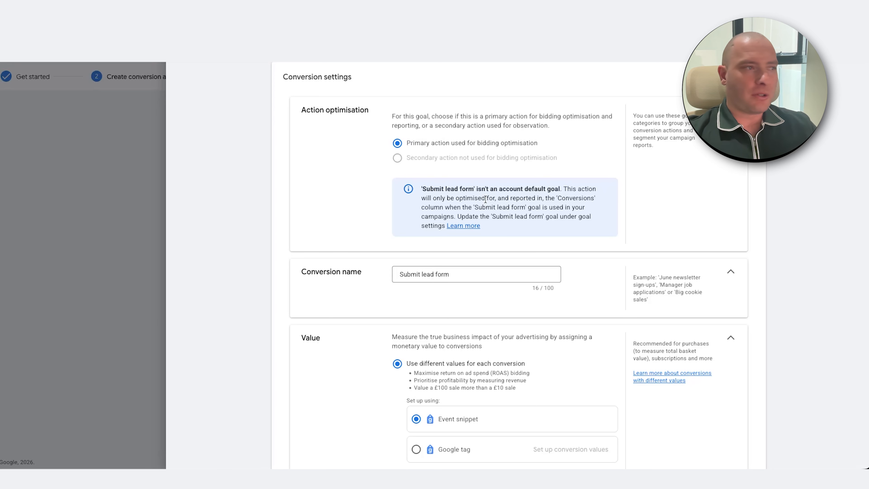
Step: Rename the conversion to "Contact Form Submitted"
scroll(485, 199, "down", 2)
left_click(468, 210)
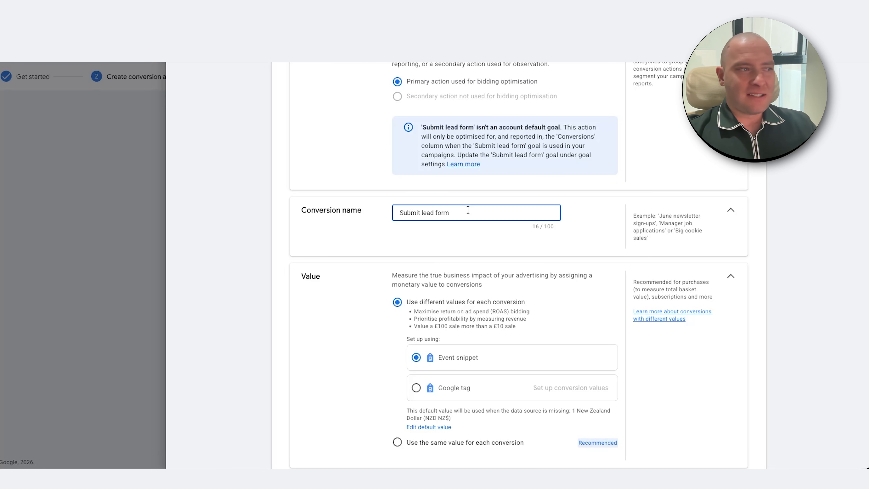
left_click_drag(467, 210, 395, 211)
left_click(384, 208)
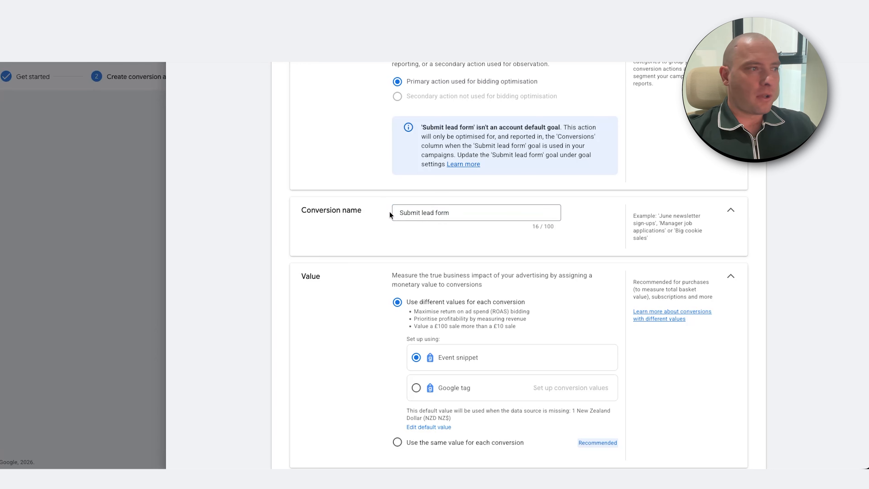
triple_click(420, 213)
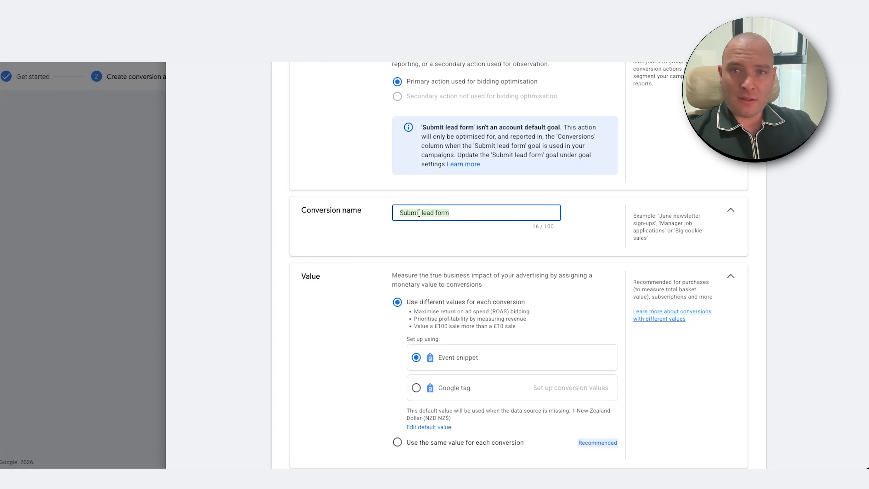
type("Contact Form Submitted")
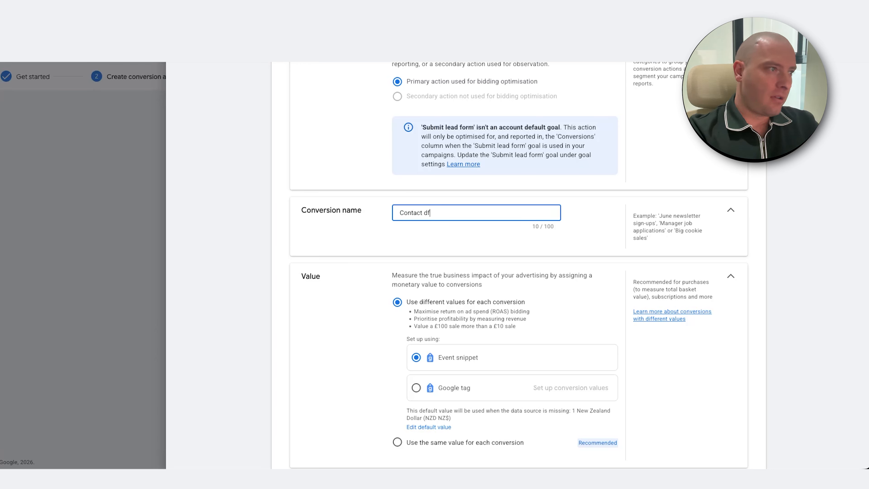
left_click(363, 207)
Step: Use the same value for each conversion and set it to 500 New Zealand dollars
scroll(343, 204, "down", 4)
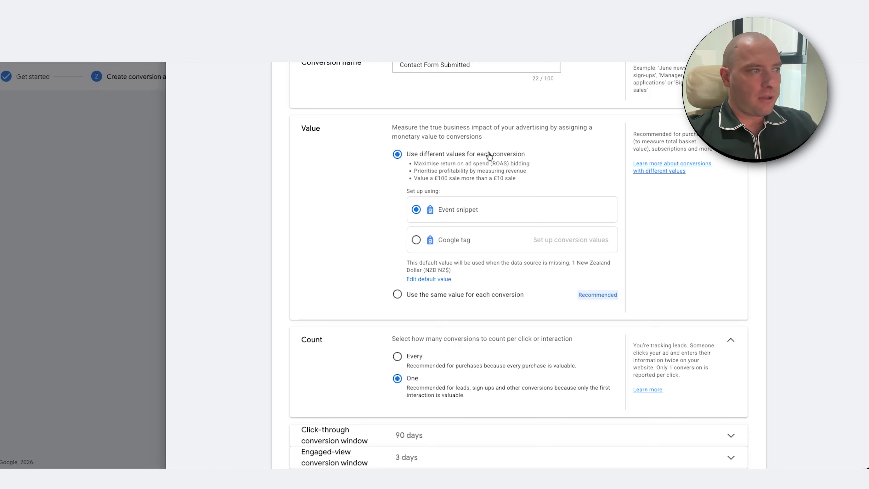
left_click_drag(422, 156, 473, 158)
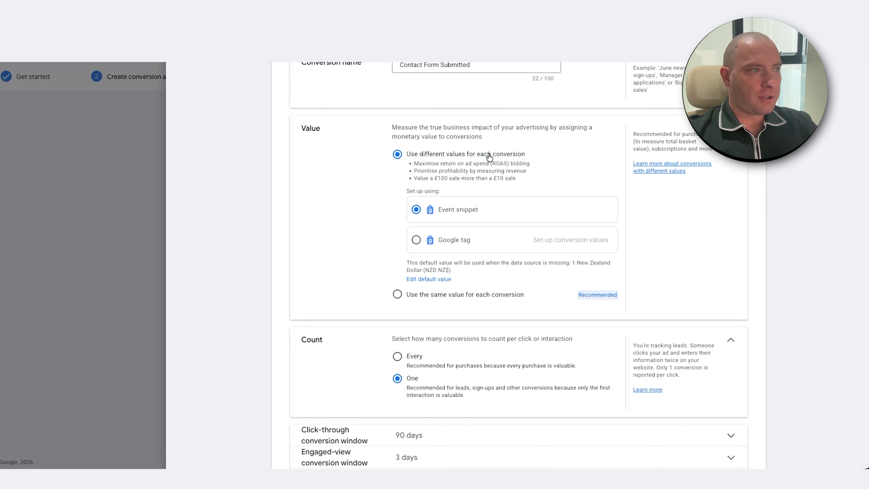
scroll(488, 157, "down", 1)
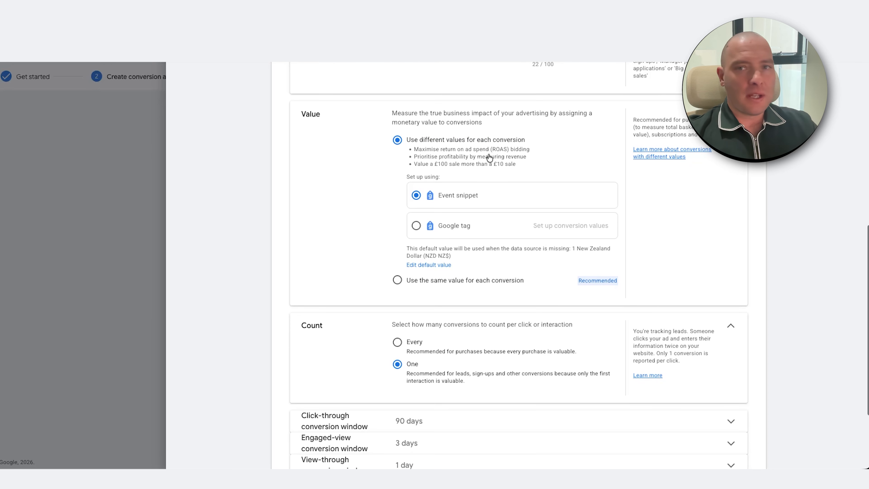
scroll(488, 158, "down", 2)
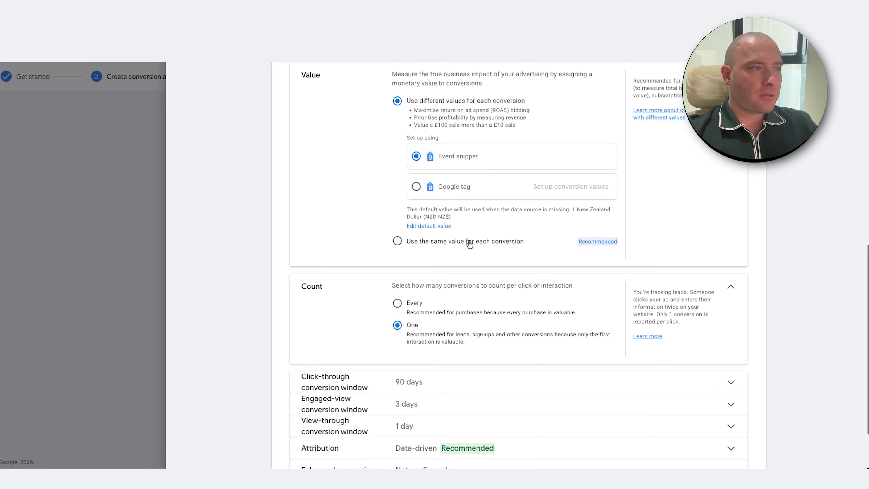
left_click(469, 241)
scroll(470, 176, "up", 1)
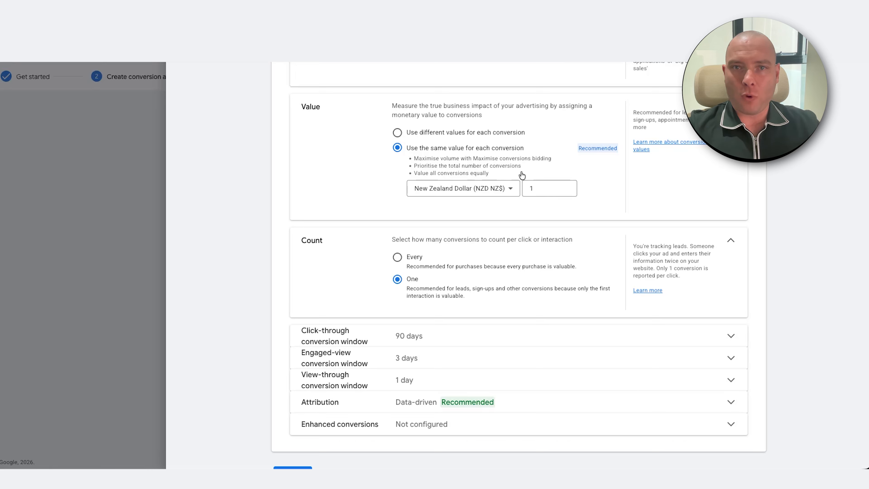
left_click(539, 185)
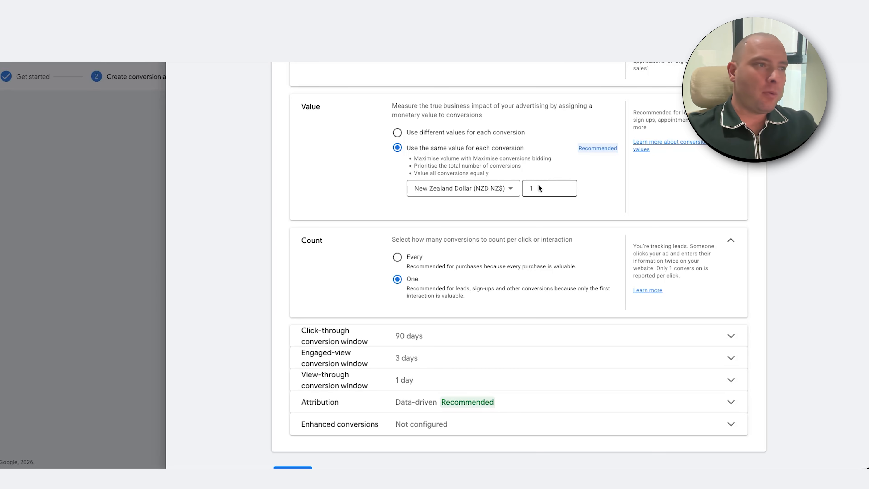
type("1")
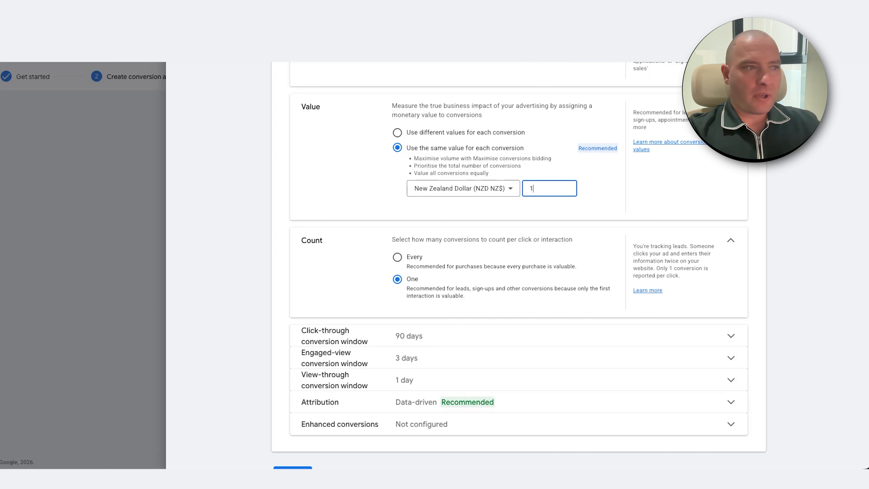
key("BackSpace")
type("500")
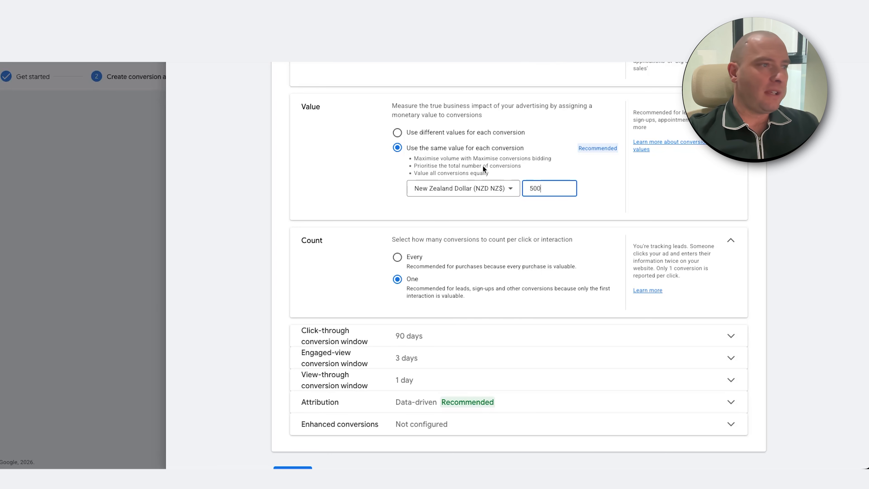
left_click(334, 161)
Step: Set the conversion count to One and the click-through conversion window to 30 days
scroll(339, 161, "down", 1)
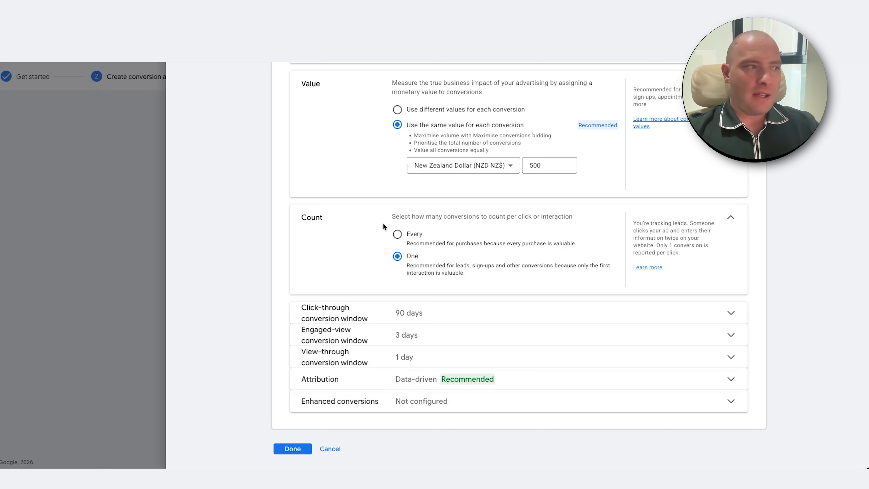
left_click(397, 234)
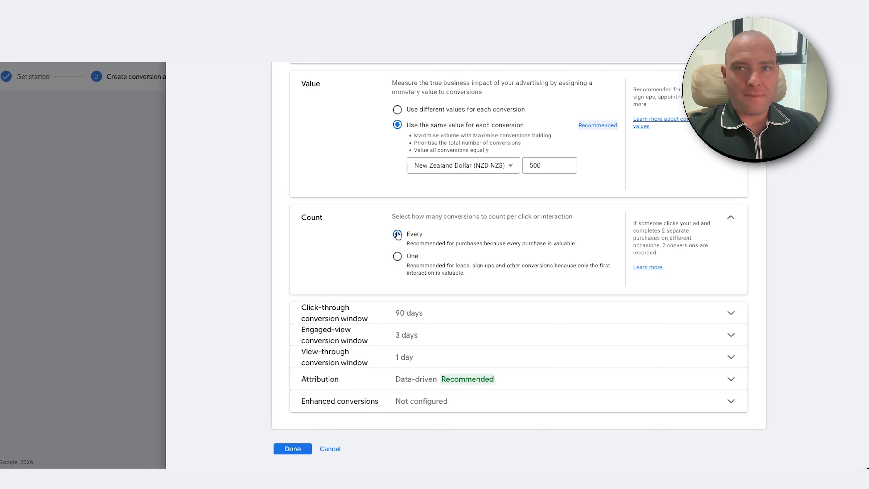
left_click(397, 256)
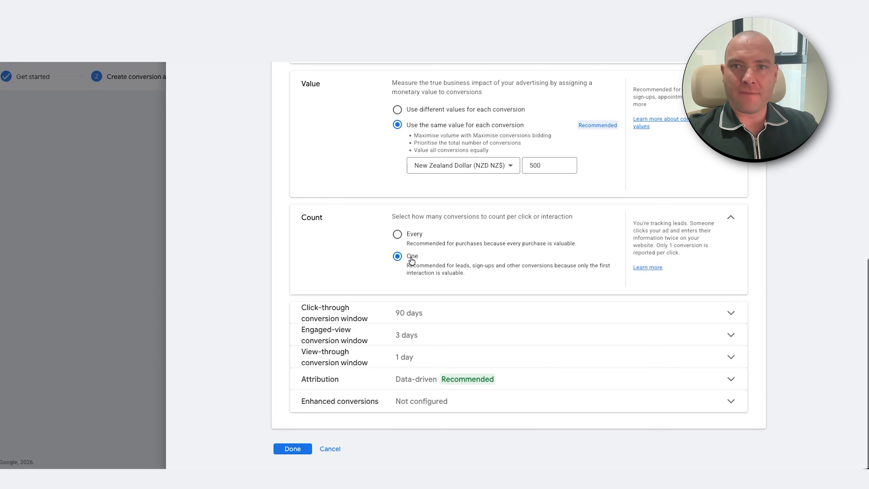
scroll(412, 260, "down", 1)
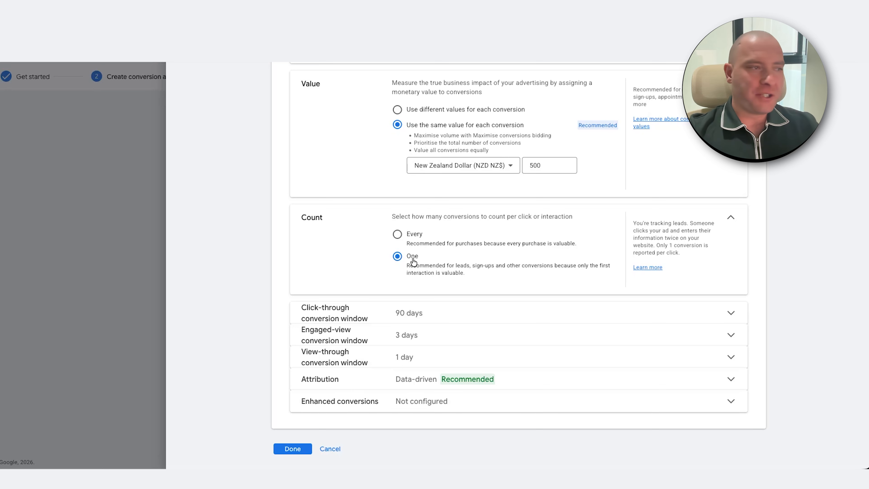
left_click(431, 312)
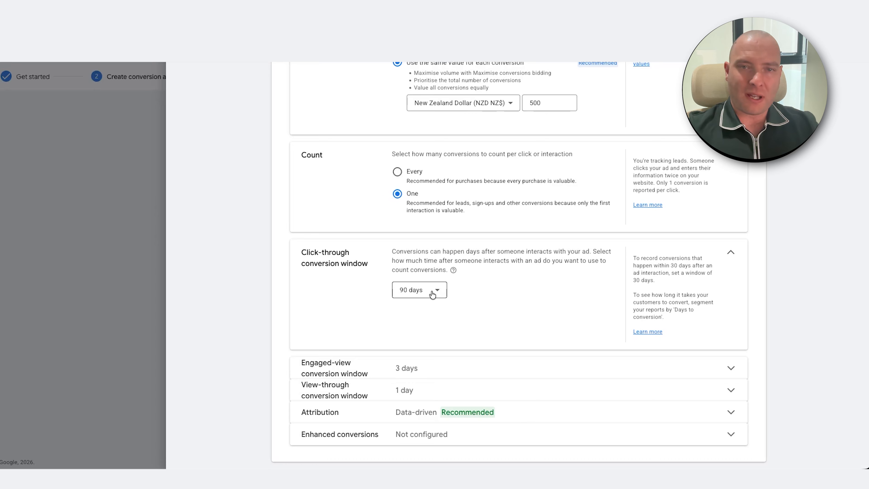
left_click(431, 293)
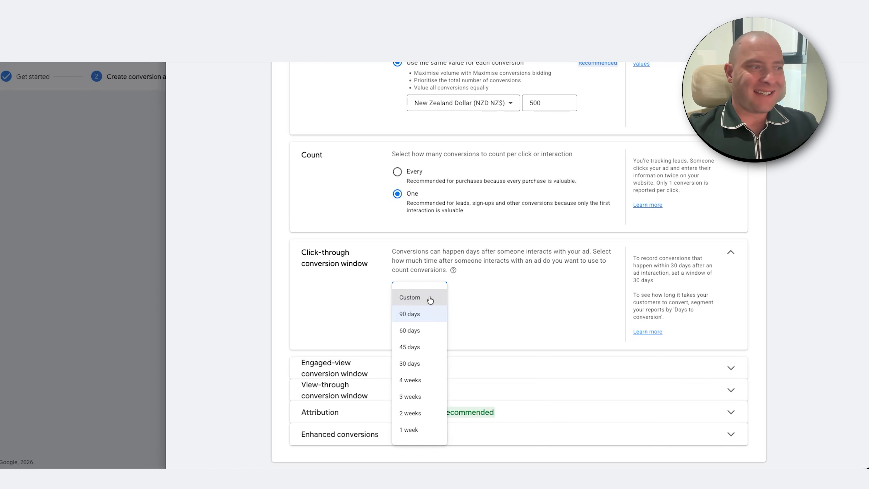
left_click(422, 361)
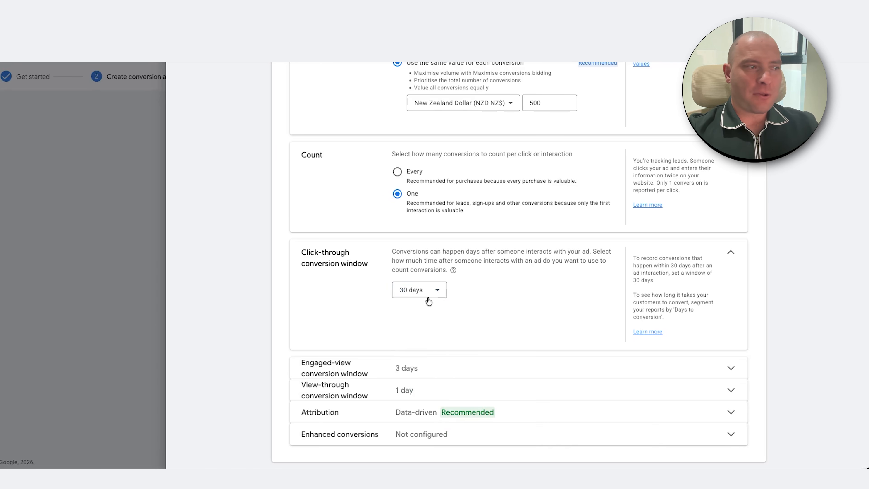
Step: Expand the enhanced conversions section, finish the conversion settings, and save the conversion action to continue to the summary
scroll(427, 325, "down", 1)
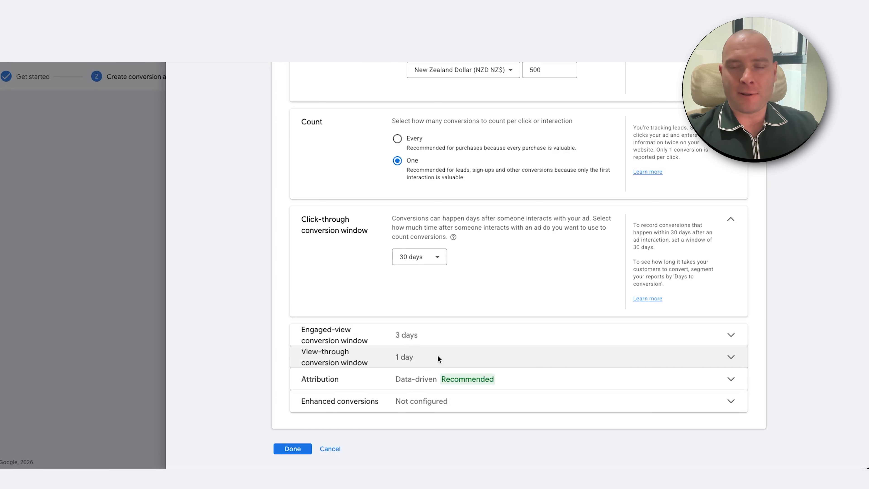
left_click(356, 402)
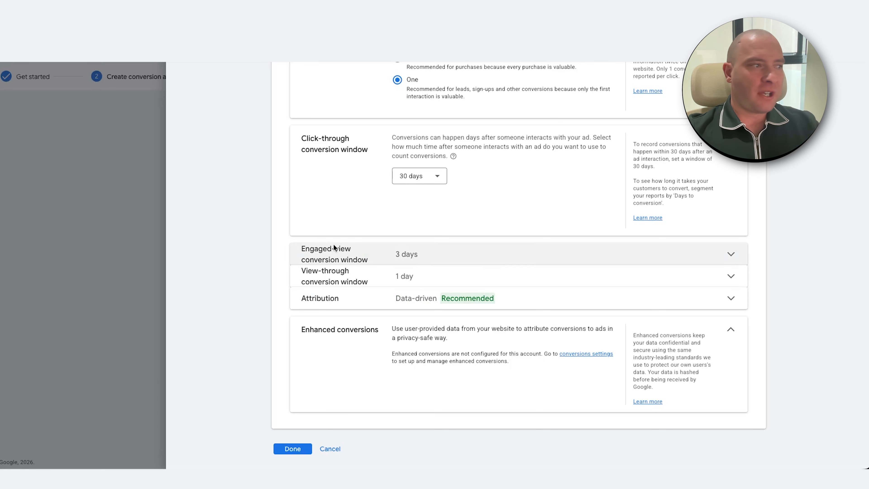
scroll(277, 240, "down", 1)
scroll(277, 243, "up", 1)
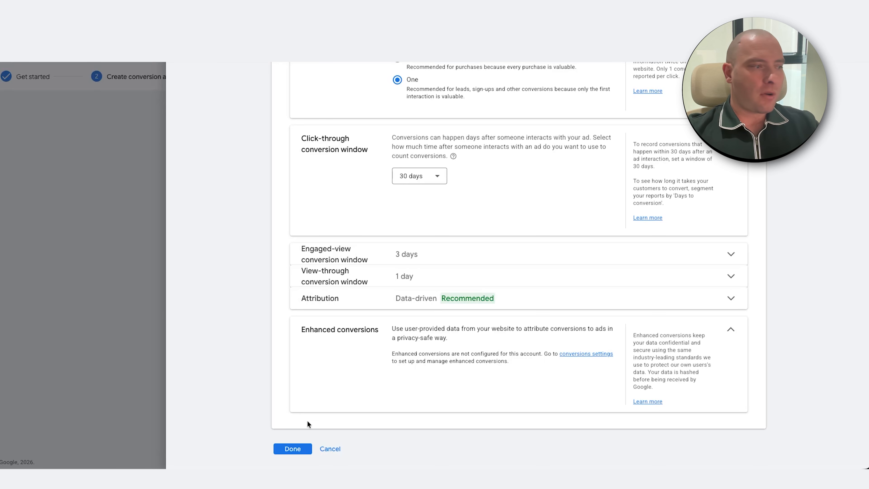
left_click(294, 448)
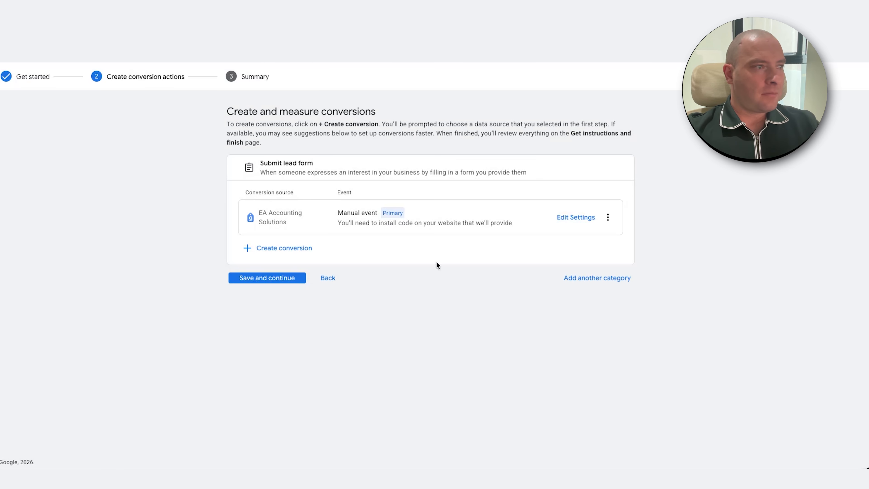
left_click(277, 273)
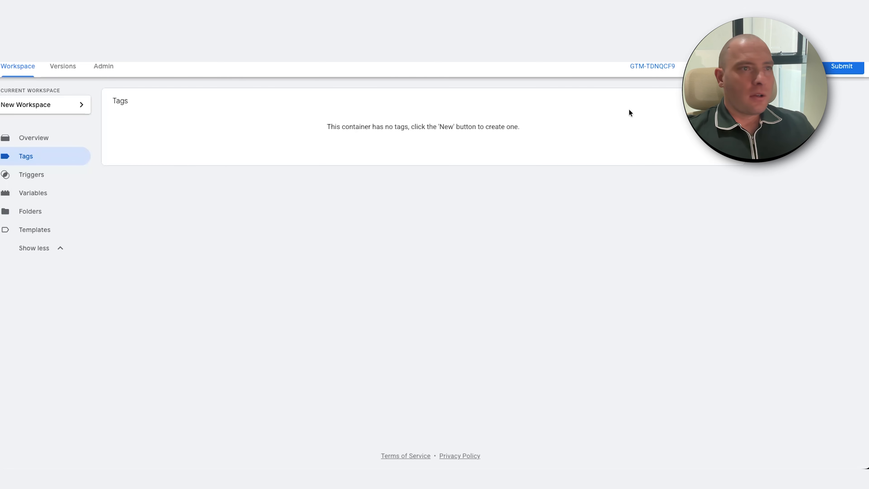
Step: In the Google Tag Manager workspace, create a new tag of the Google Ads Conversion Tracking type
left_click(721, 101)
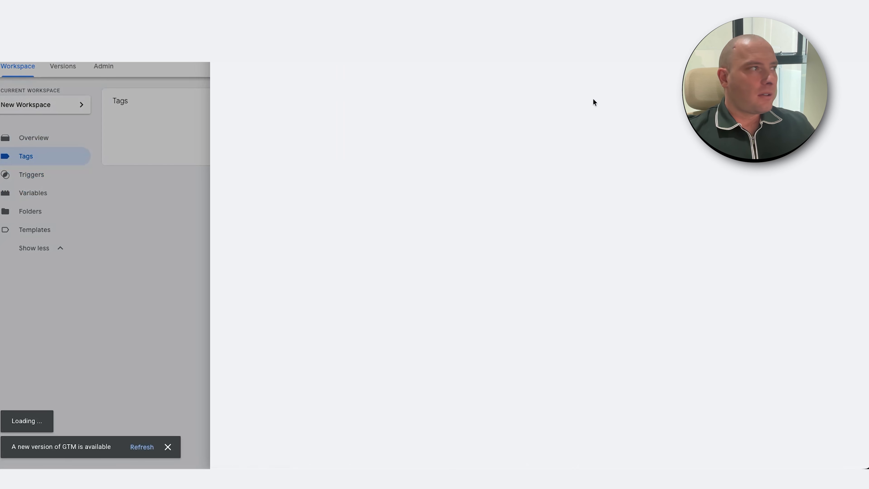
left_click(492, 100)
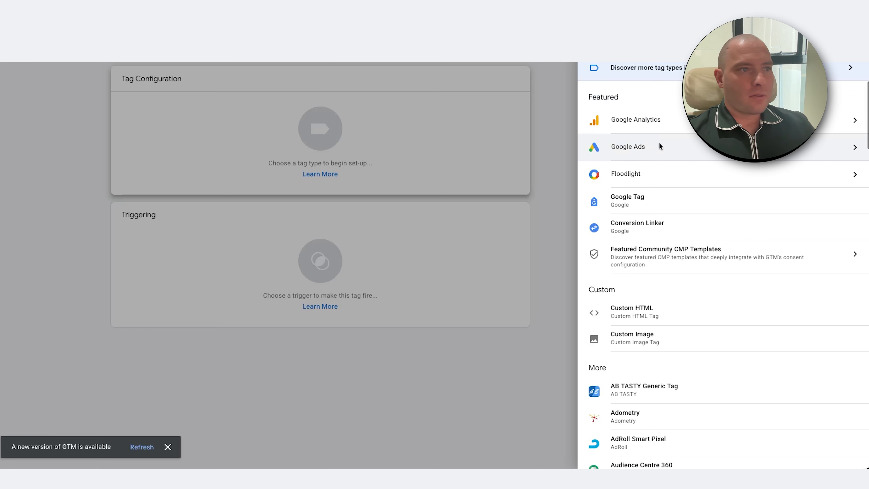
left_click(661, 142)
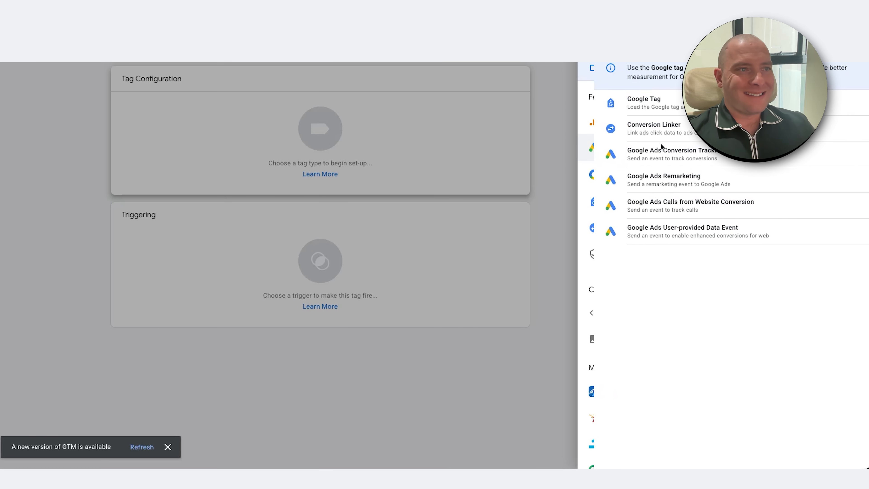
left_click(692, 153)
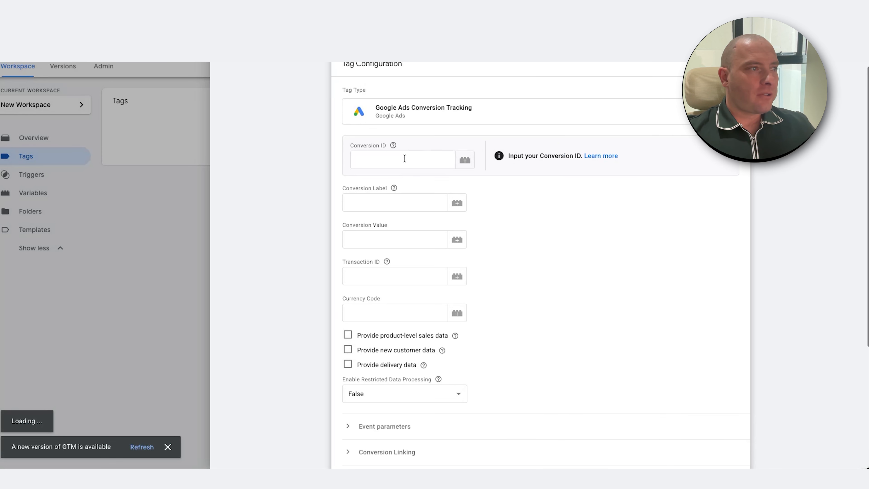
Step: Switch back to Google Ads and show the Google Tag Manager installation details for the new conversion
left_click(399, 199)
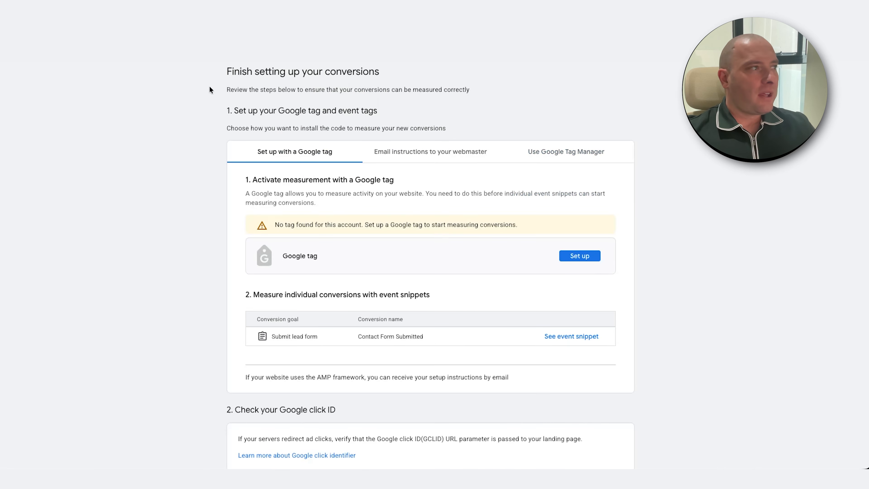
scroll(319, 116, "down", 1)
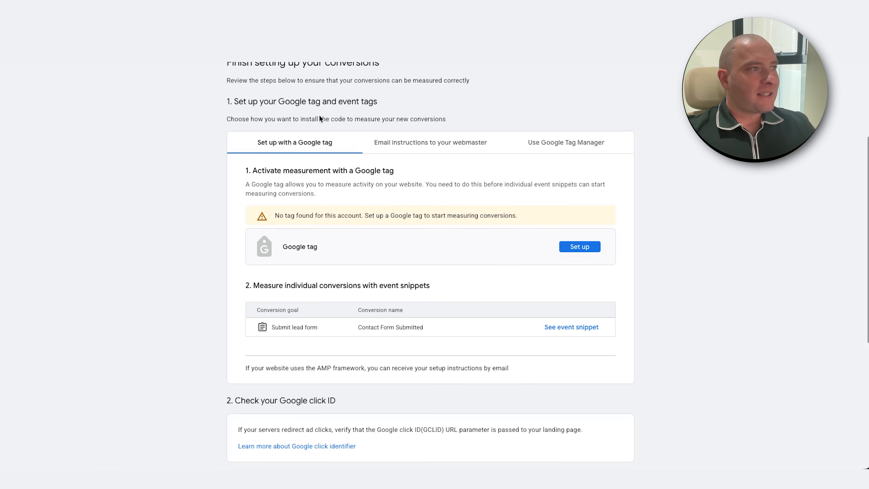
left_click(551, 143)
scroll(500, 149, "down", 2)
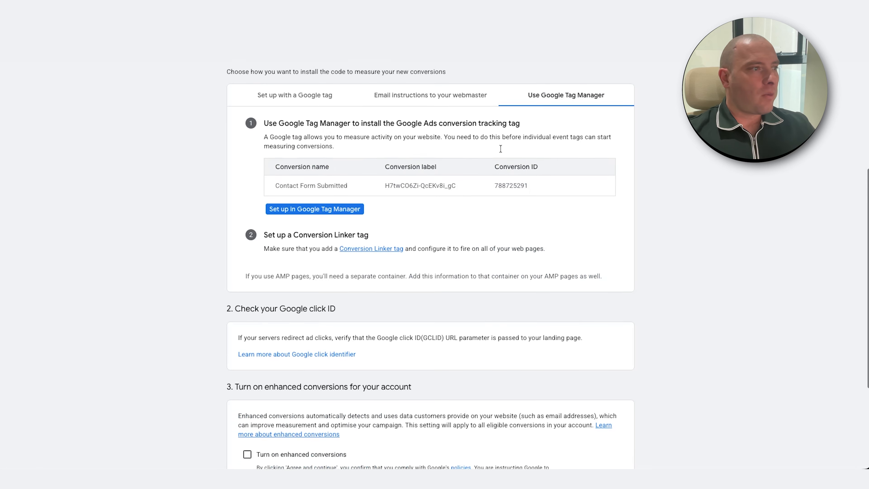
Step: Copy the conversion ID of Contact Form Submitted and paste it into the Conversion ID of the Google Tag Manager tag
scroll(500, 158, "down", 1)
double_click(505, 175)
key("super+c")
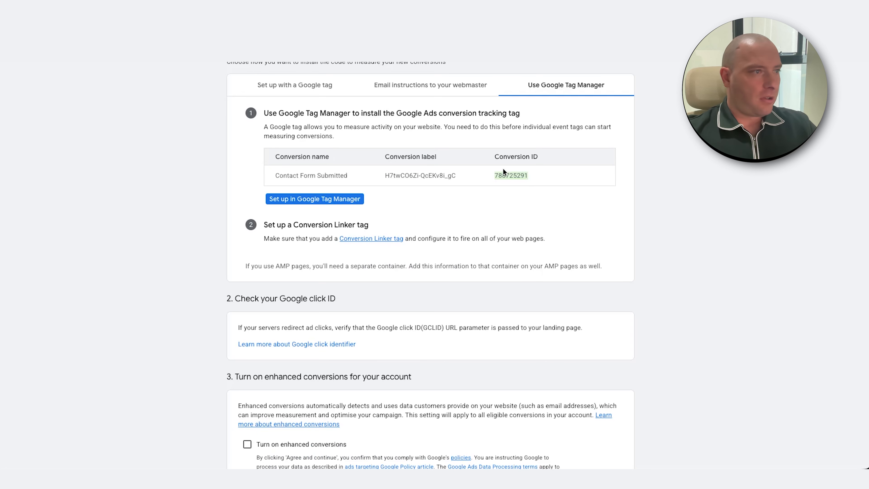
left_click(198, 31)
left_click(395, 160)
key("super+v")
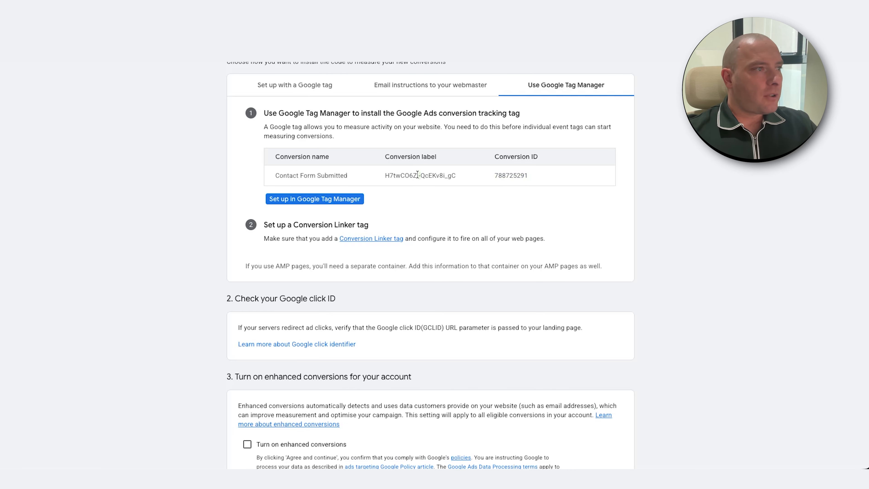
Step: Copy the conversion label of Contact Form Submitted from Google Ads and paste it into the Conversion Label of the Google Tag Manager tag
triple_click(418, 175)
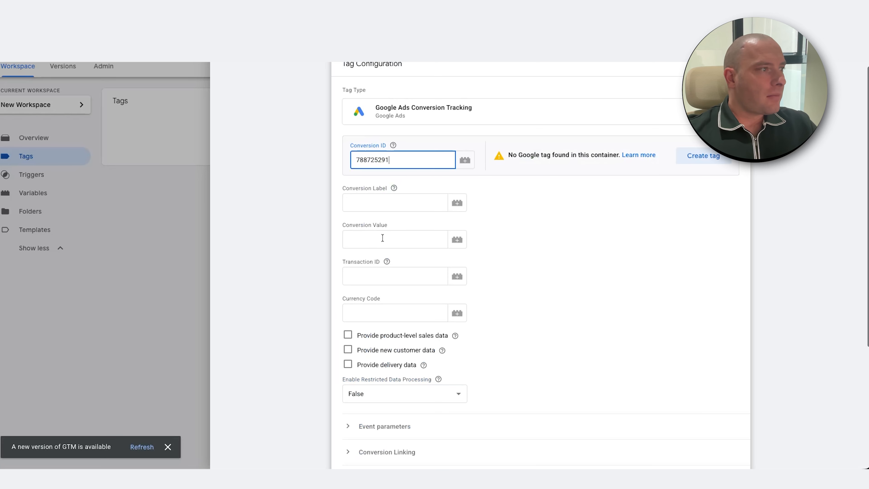
left_click(382, 202)
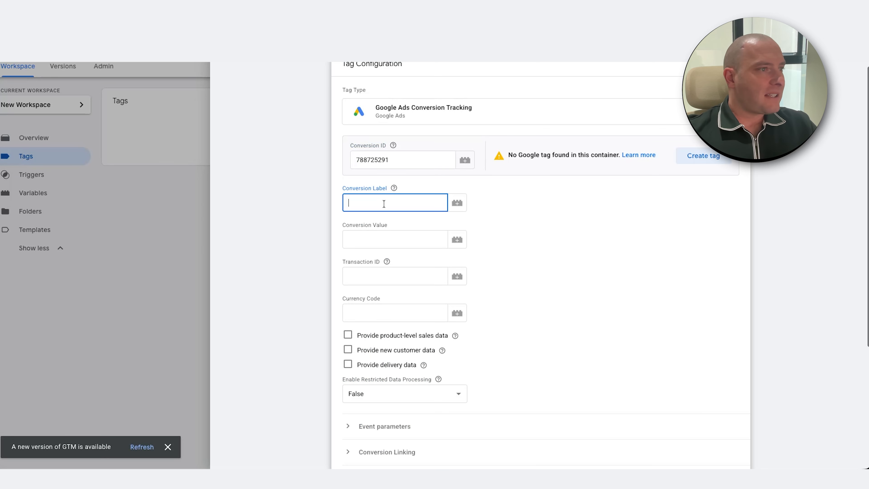
key("super+v")
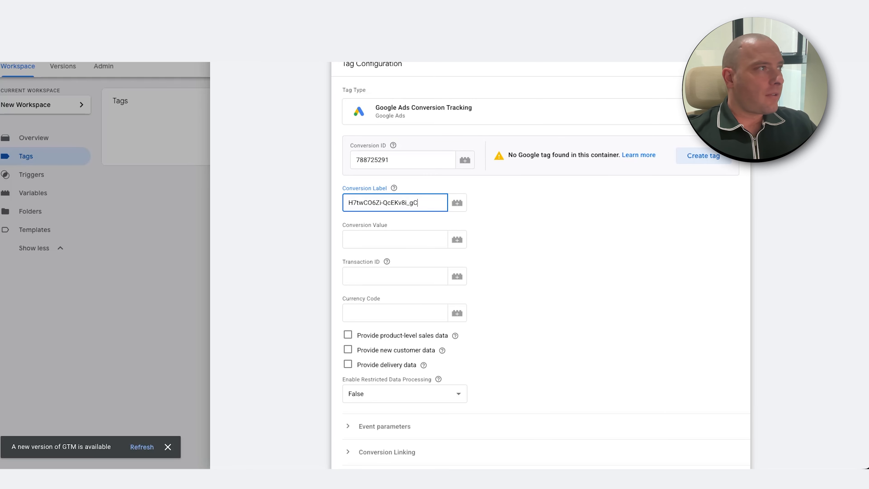
Step: Name the tag Google Ads Conversion Tag - Contact Form Submitted
left_click(341, 41)
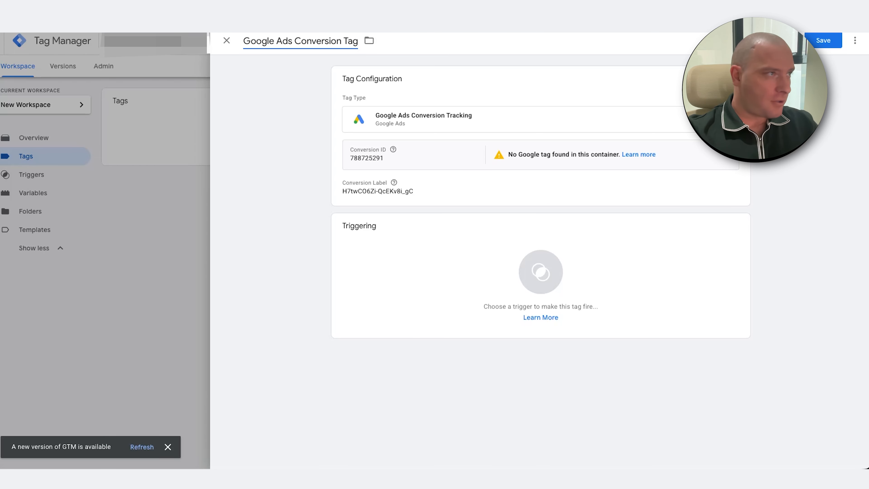
left_click(357, 41)
type("- Co")
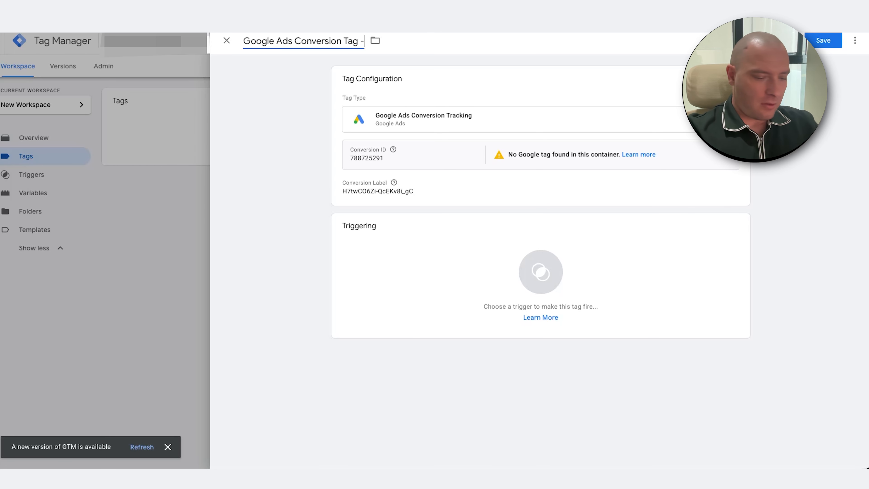
key("BackSpace")
key("BackSpace")
type("Contact fom")
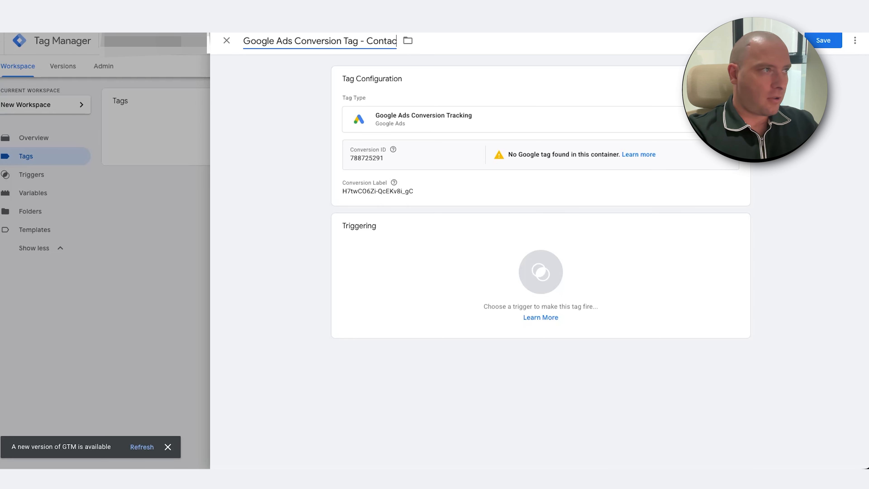
key("BackSpace")
key("BackSpace")
type("orm Submitted")
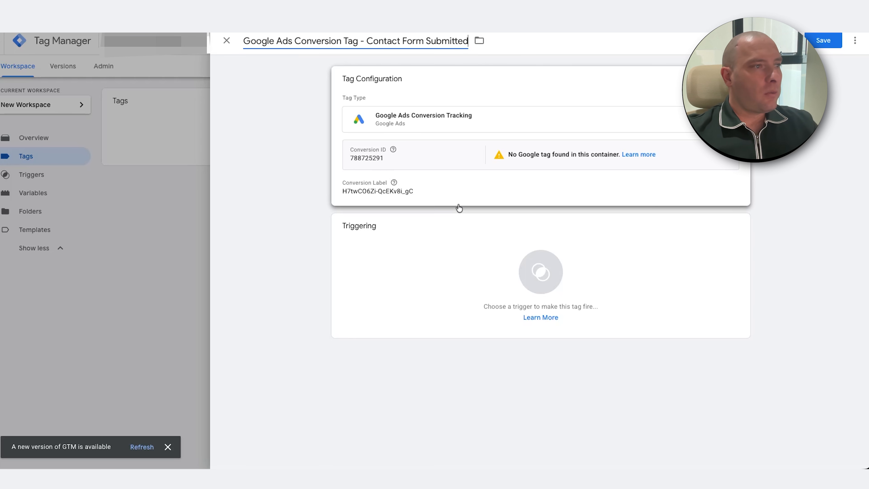
Step: Add a new trigger to the conversion tag and name it Thank-You Trigger
left_click(525, 256)
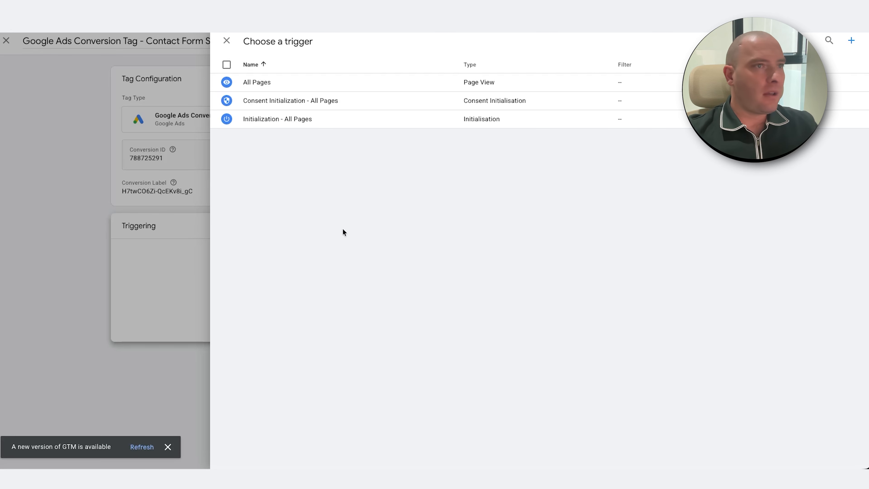
left_click(851, 40)
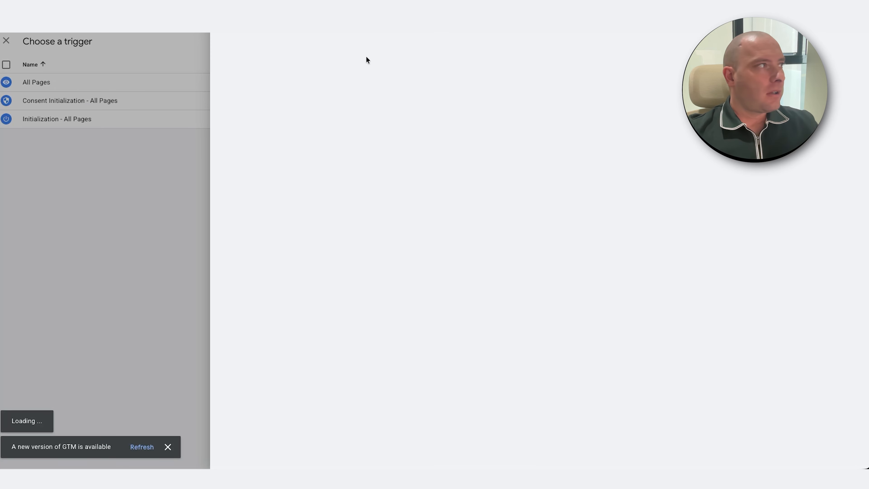
double_click(260, 42)
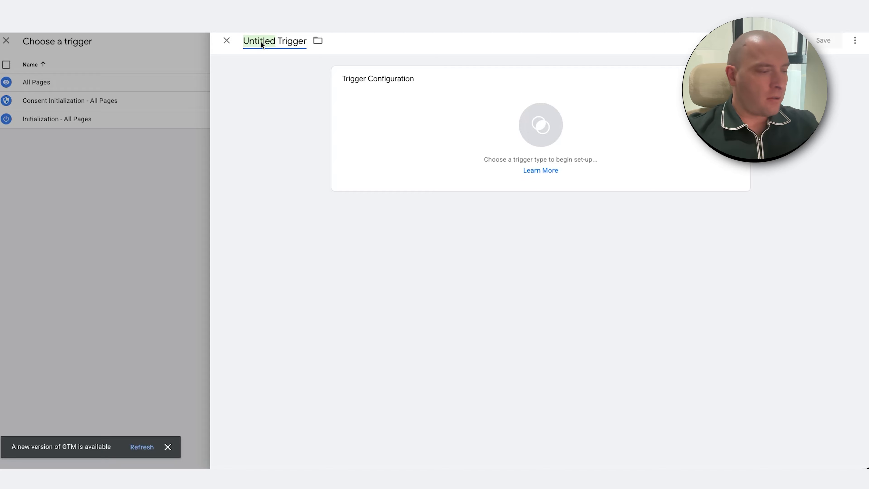
type("Tghank-You")
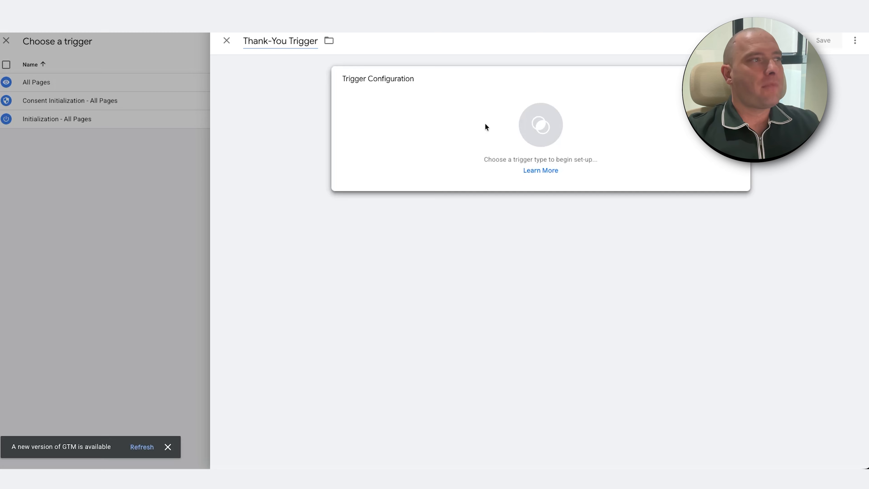
Step: Set the trigger type to Page View and have it fire on Some Page Views only
left_click(484, 123)
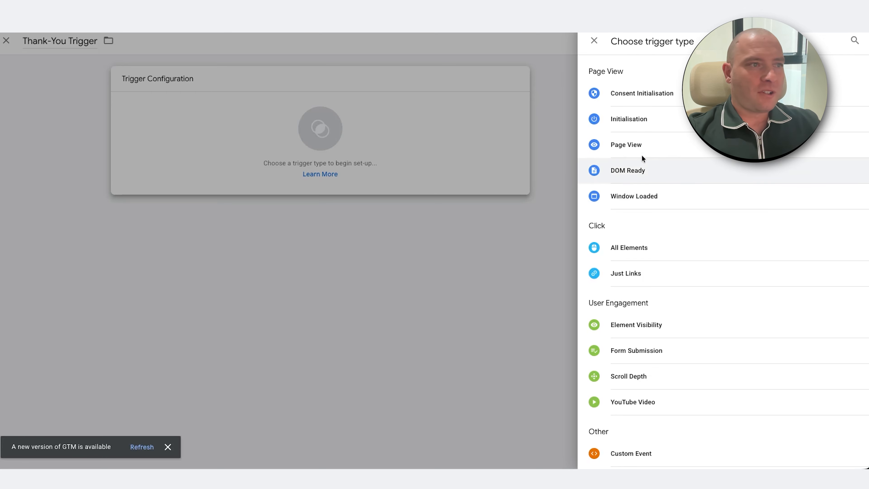
left_click(626, 144)
left_click(454, 171)
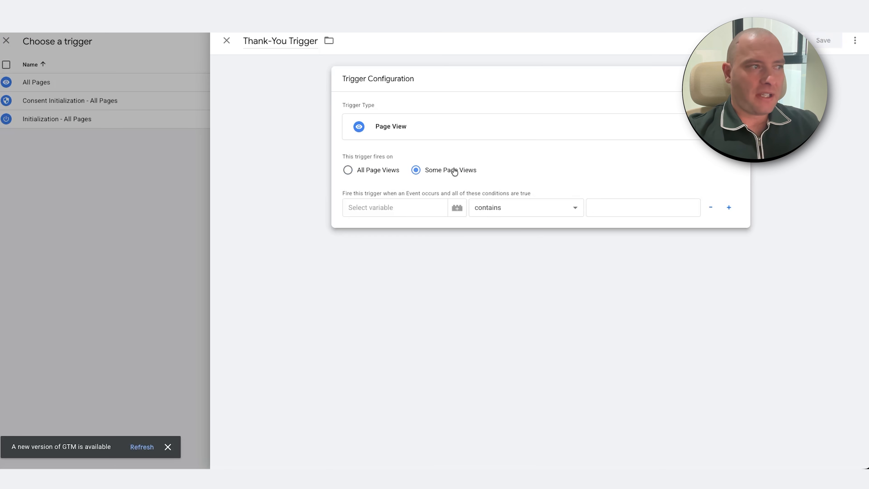
Step: Define the trigger's firing condition as Page URL contains thank-you
left_click(409, 207)
scroll(406, 257, "down", 4)
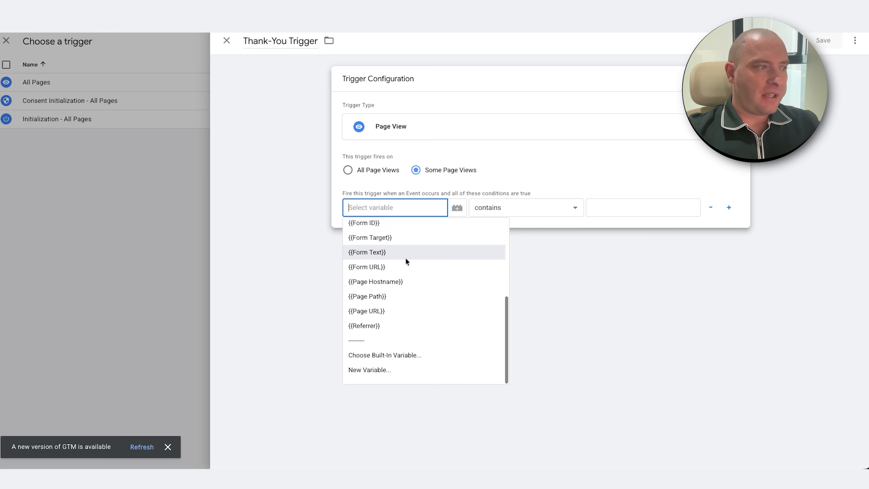
left_click(412, 313)
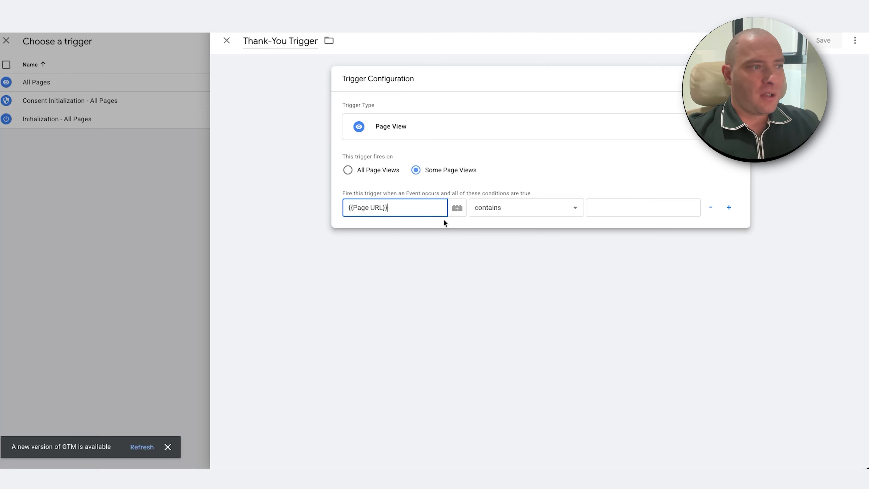
left_click(610, 208)
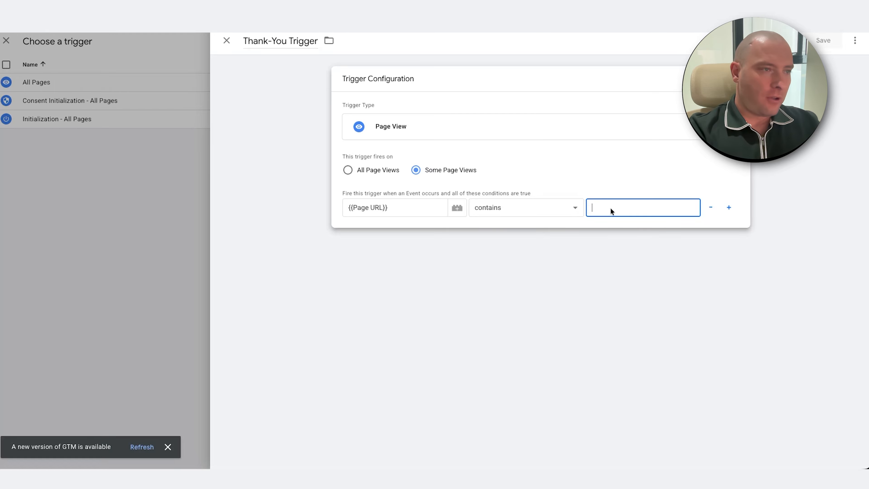
type("thank")
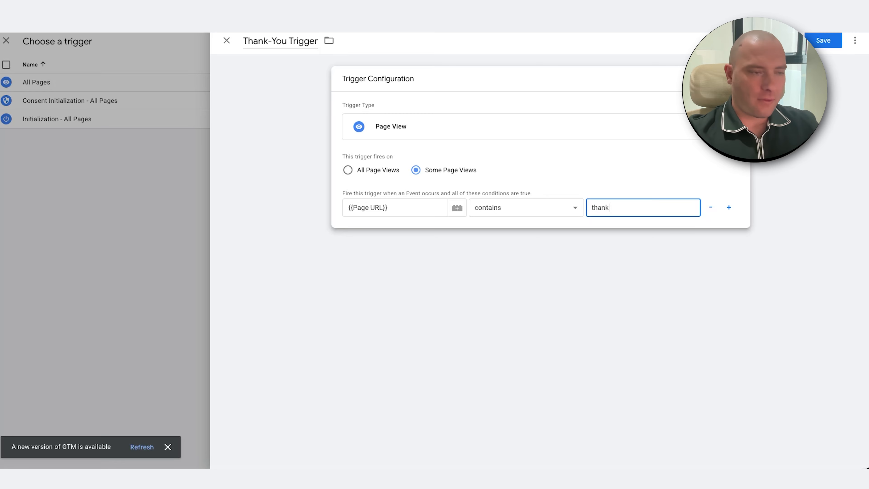
type("u")
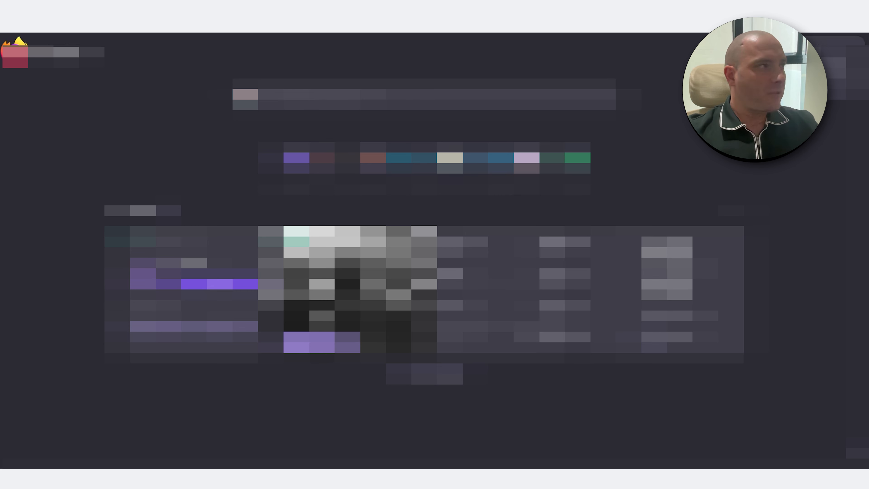
Step: Switch to a browser tab and enter the neweramarketers.com address to check the site's thank-you page URL
type("n")
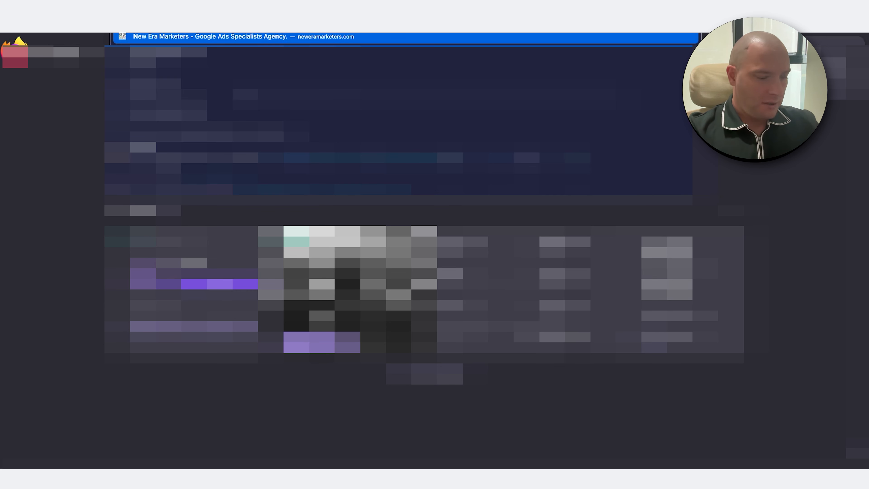
key("Right")
type("t")
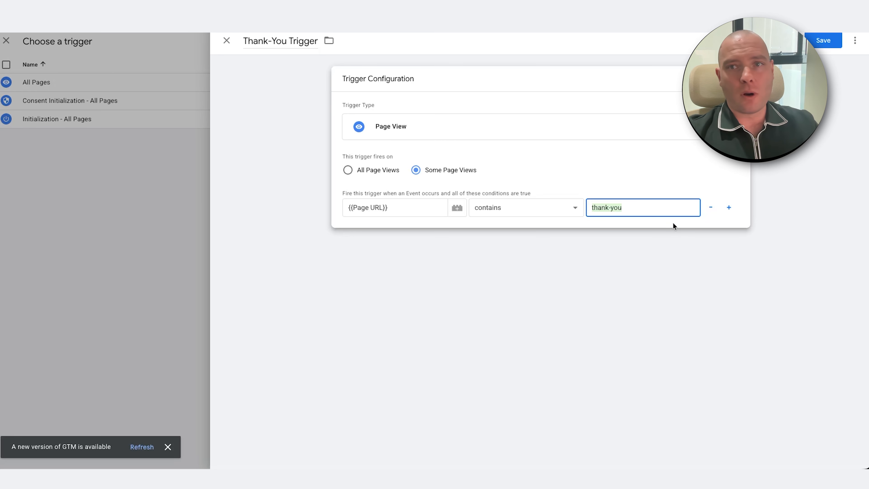
Step: Return to Google Tag Manager and save the Thank-You Trigger along with the conversion tag
key("Right")
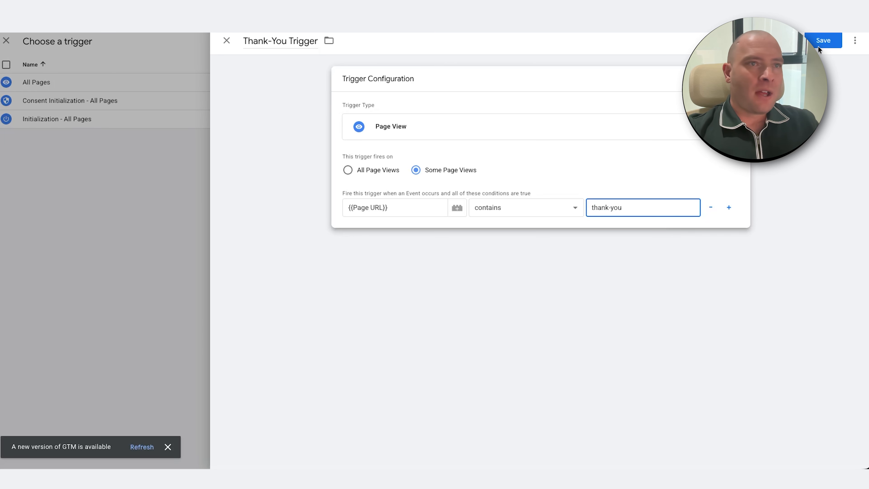
left_click(823, 43)
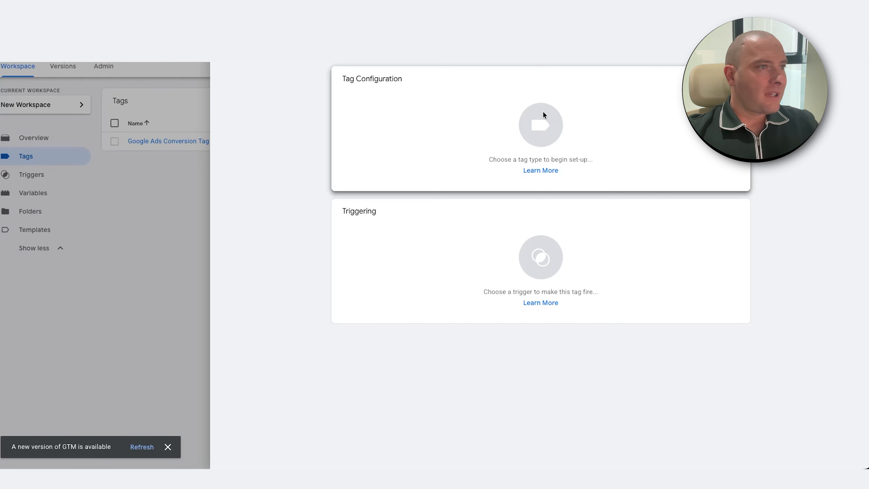
Step: Create a Conversion Linker tag named Conversion Linker Tag, firing on the All Pages trigger, and save it
left_click(542, 111)
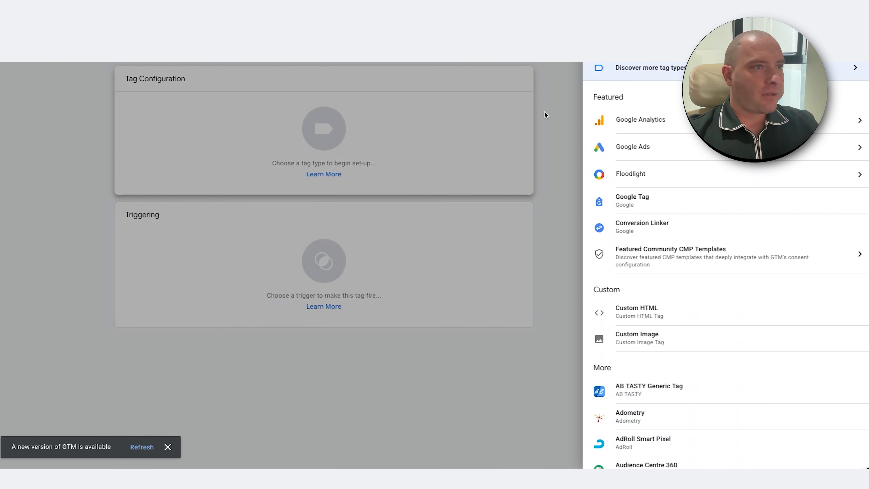
left_click(637, 147)
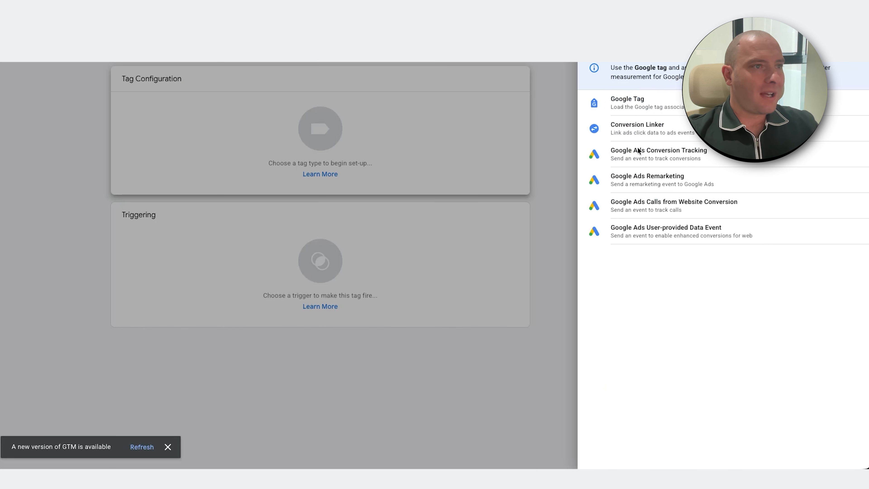
left_click(641, 127)
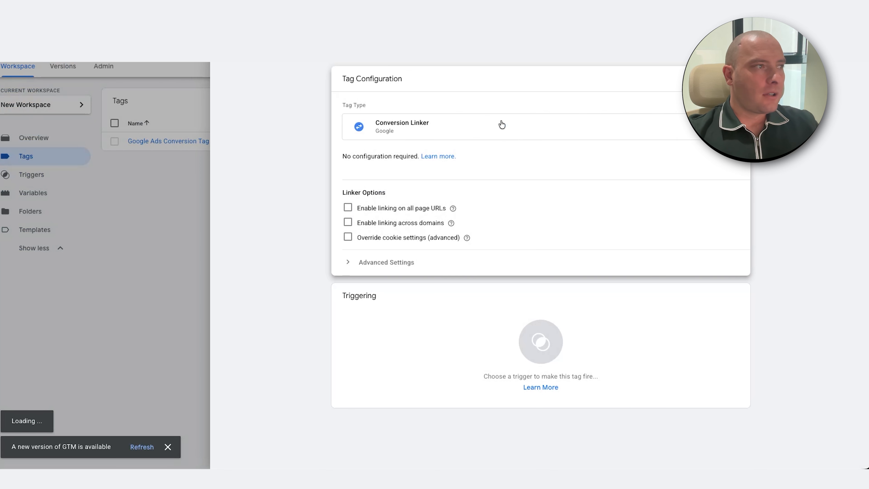
left_click(541, 341)
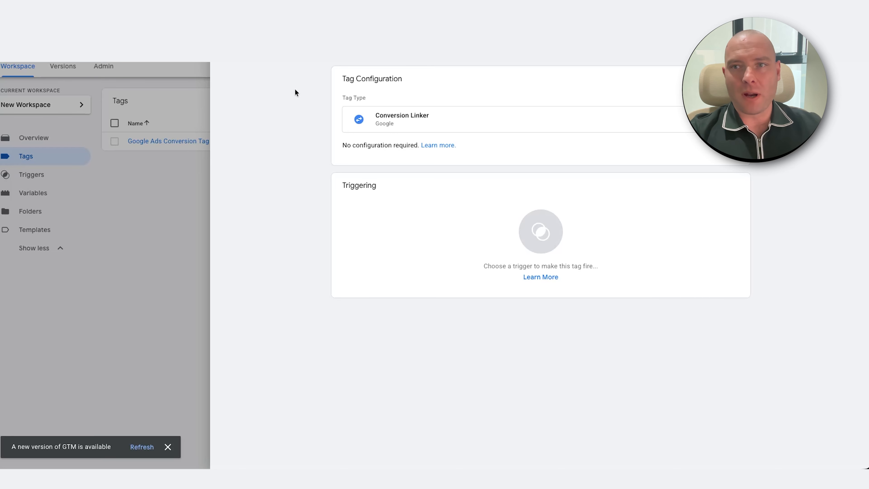
left_click(477, 220)
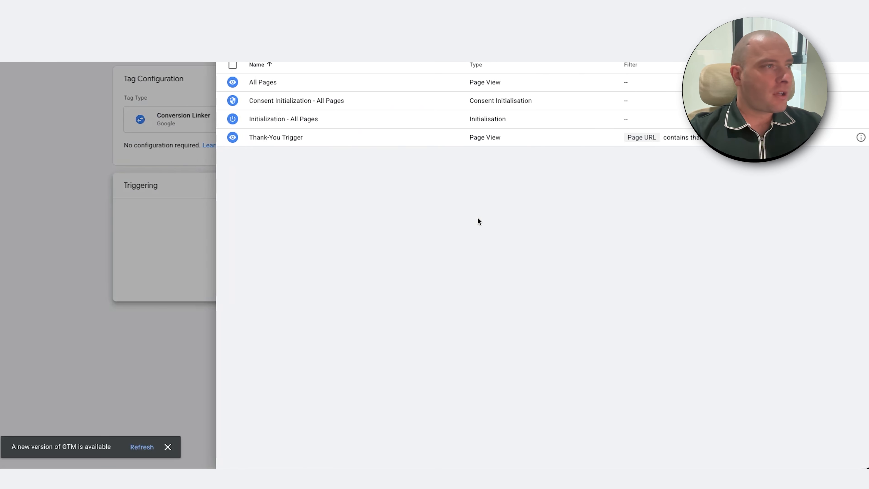
left_click(357, 84)
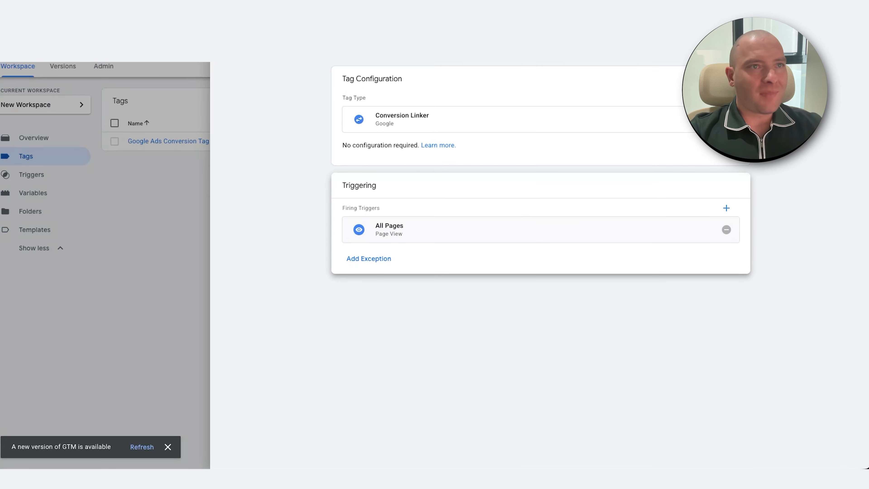
left_click(832, 44)
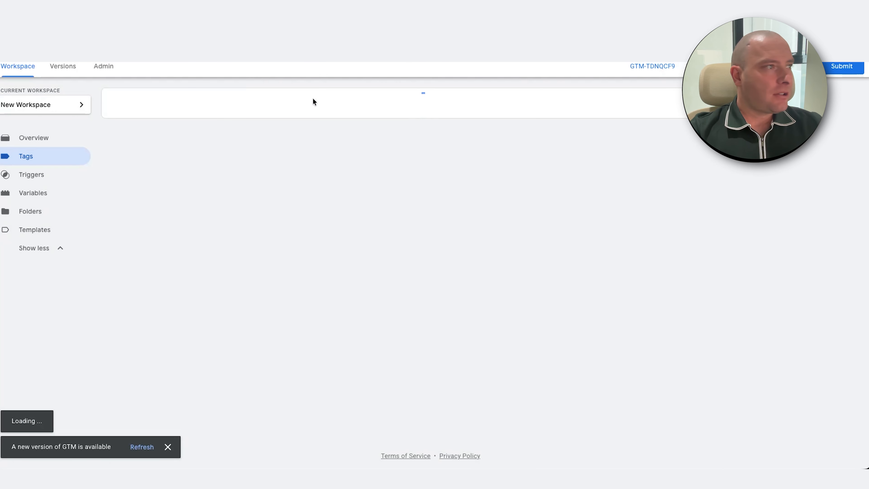
Step: Create another new tag of the Google Tag type from the Google Ads tag types
left_click(719, 101)
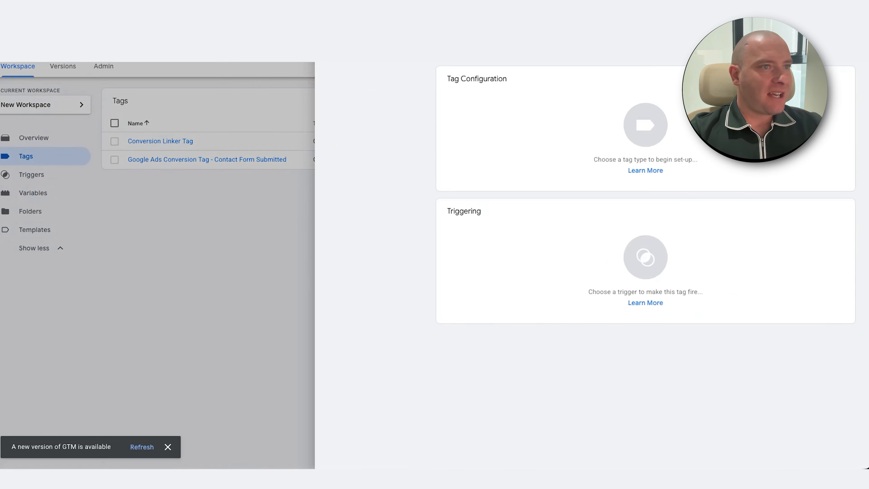
left_click(563, 107)
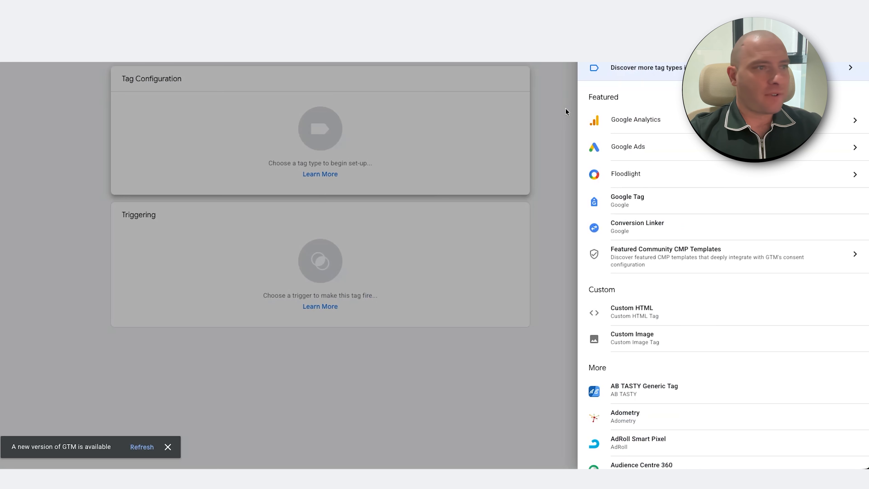
left_click(676, 149)
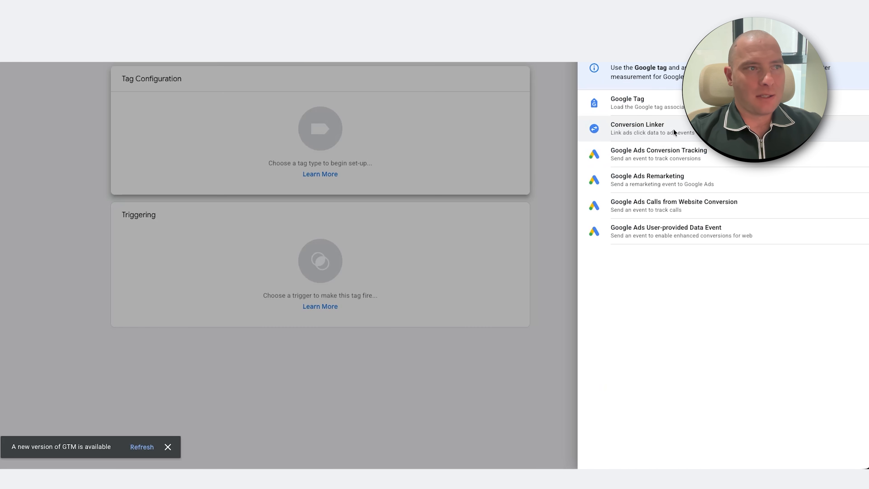
left_click(681, 102)
Step: Set the Google tag's Tag ID to AW- followed by the conversion ID copied from Google Ads
left_click(388, 170)
type("AW-")
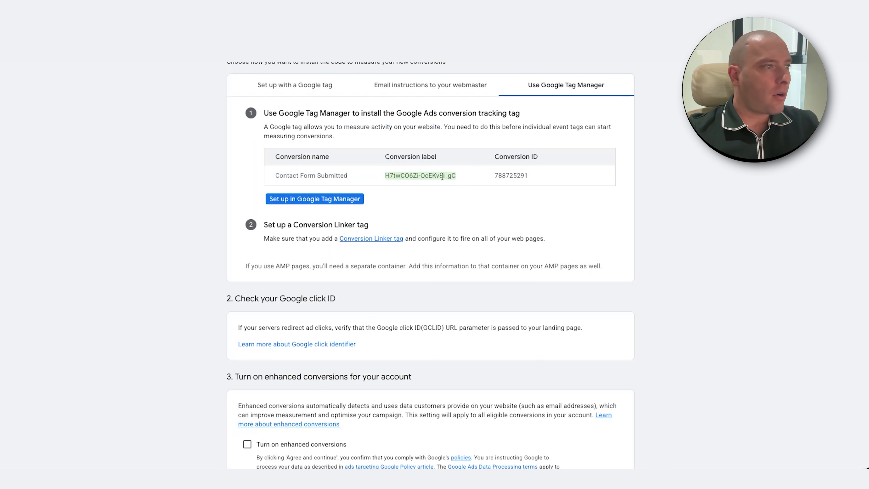
double_click(510, 176)
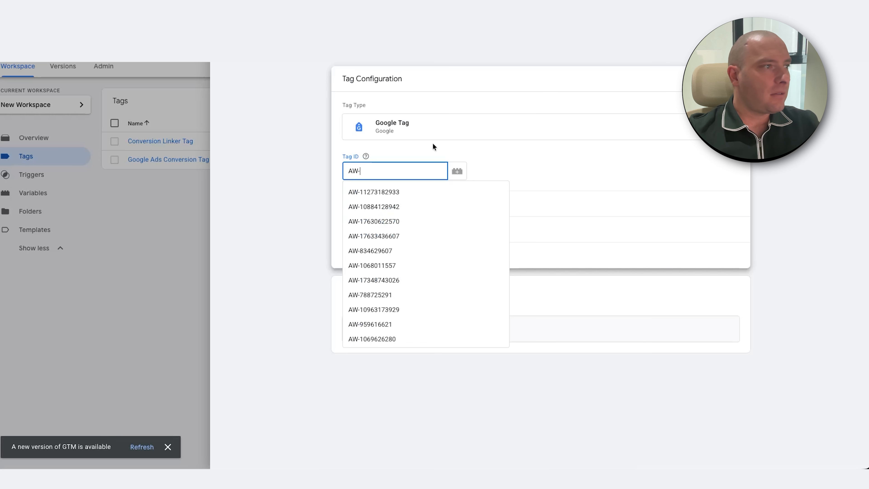
type("788725291")
left_click(361, 193)
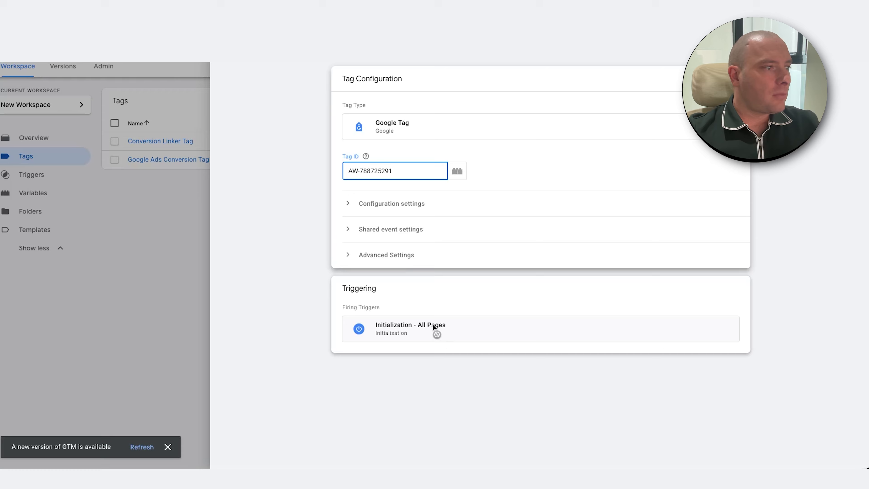
Step: Save the Google tag as Google Ads Base Tag with the Initialization - All Pages trigger
left_click(826, 39)
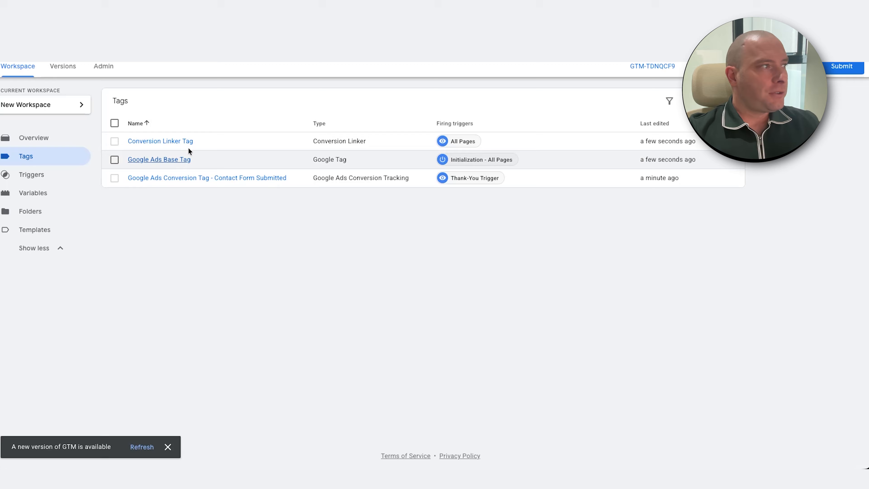
left_click(114, 159)
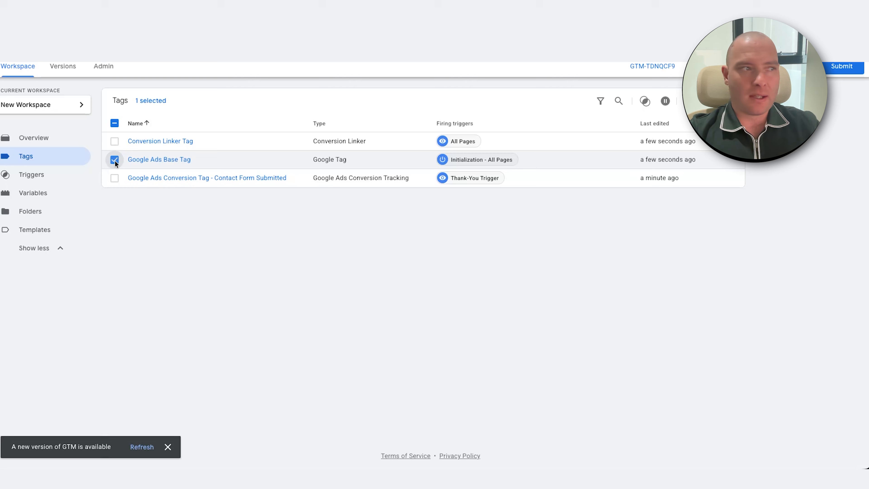
left_click(114, 160)
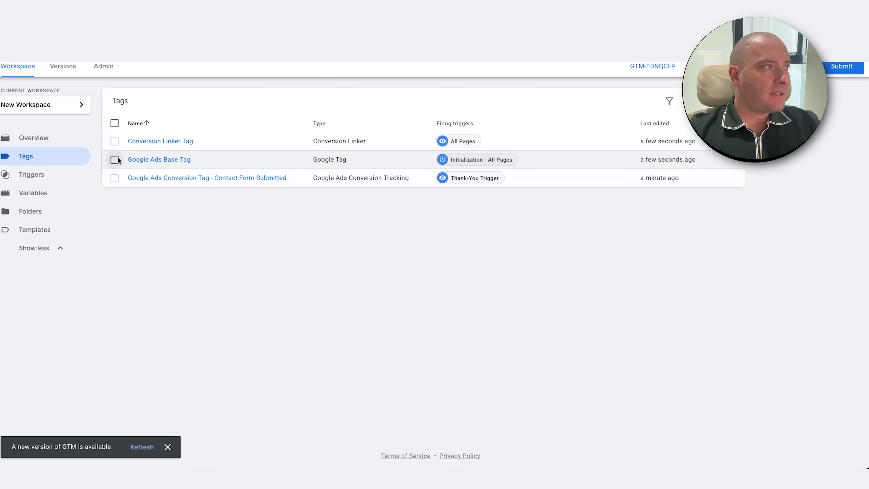
left_click(114, 142)
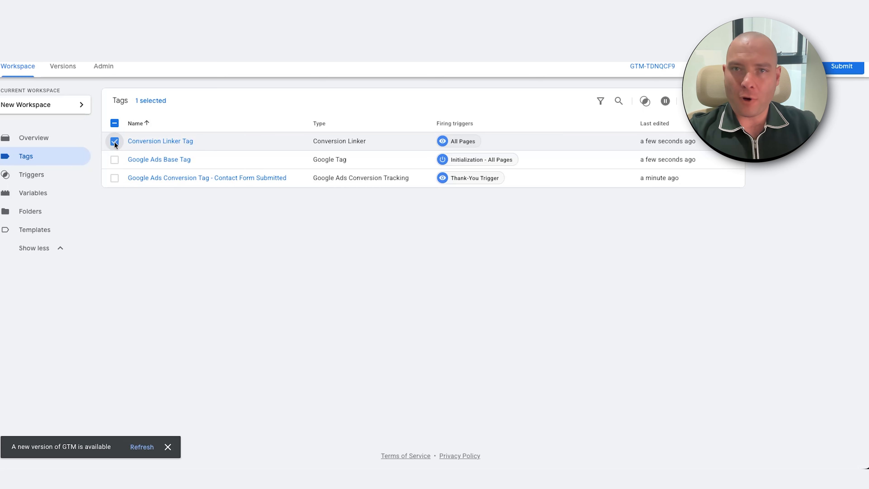
left_click(114, 141)
left_click(114, 178)
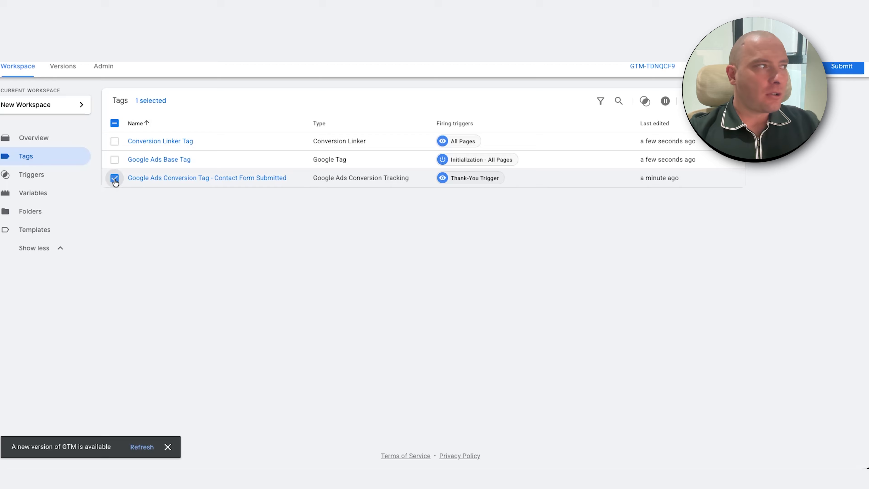
left_click(114, 178)
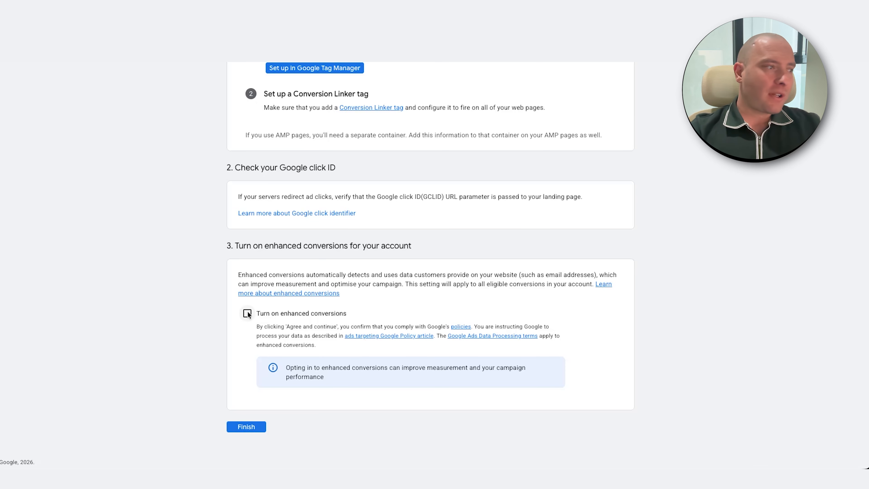
Step: Switch to the Google Ads conversion setup, turn on enhanced conversions for the account and finish the setup
left_click(248, 313)
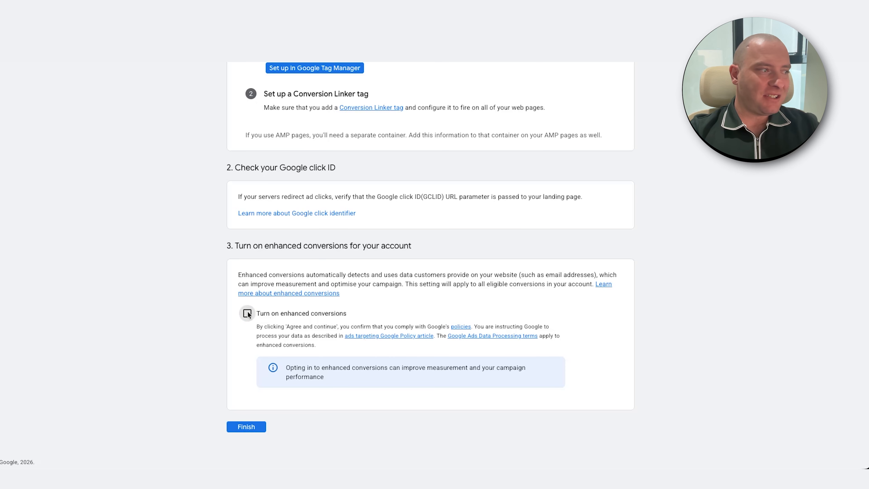
left_click(273, 427)
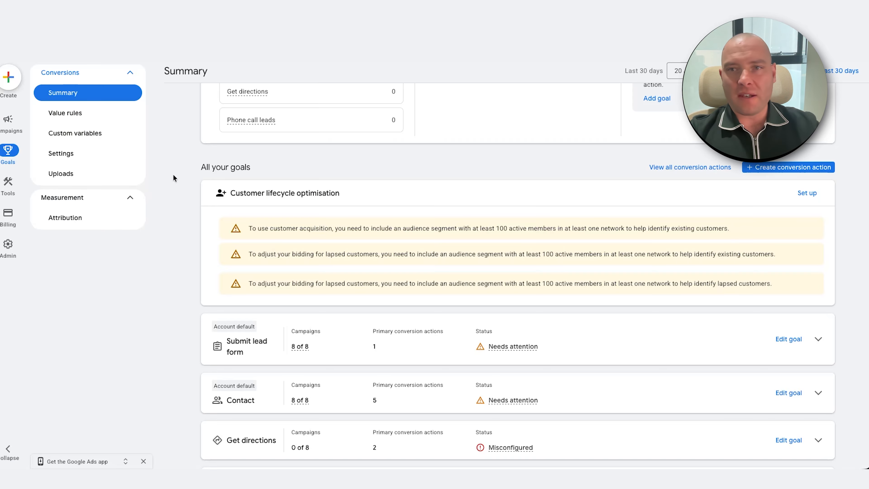
Step: Expand the Submit lead form goal and open the details of the Contact Form Submitted conversion action
scroll(180, 175, "down", 3)
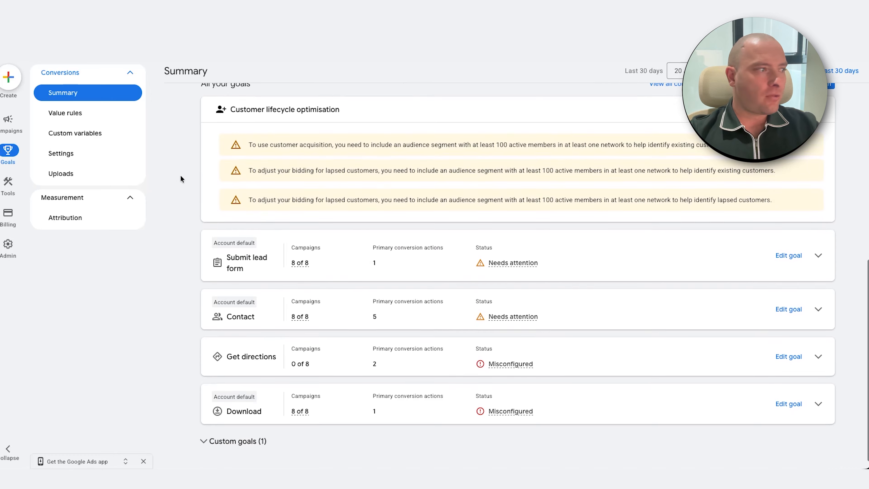
left_click(818, 241)
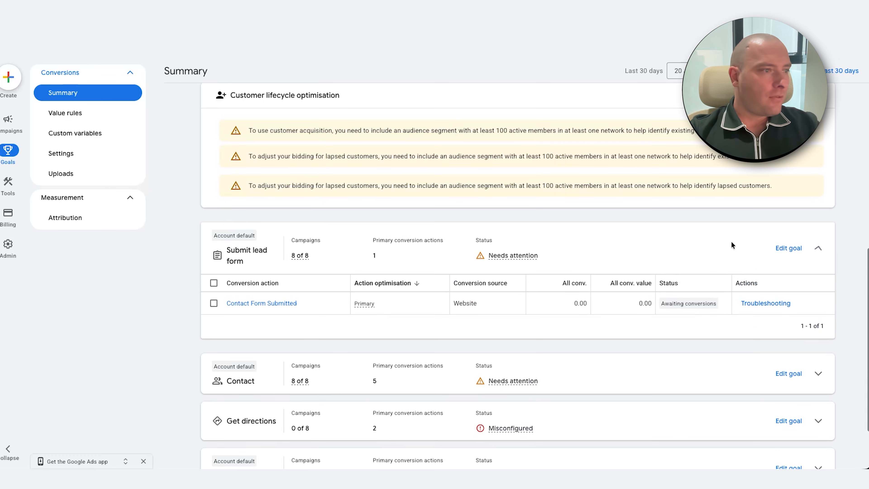
scroll(628, 244, "down", 1)
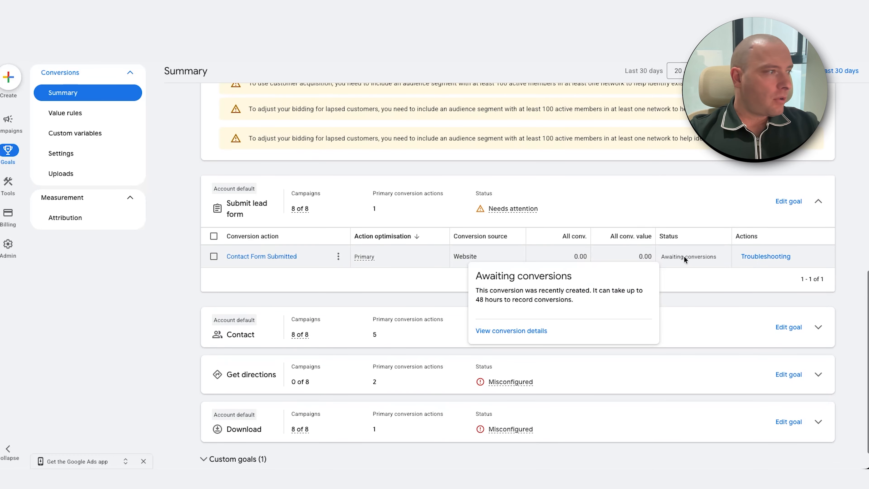
left_click(279, 257)
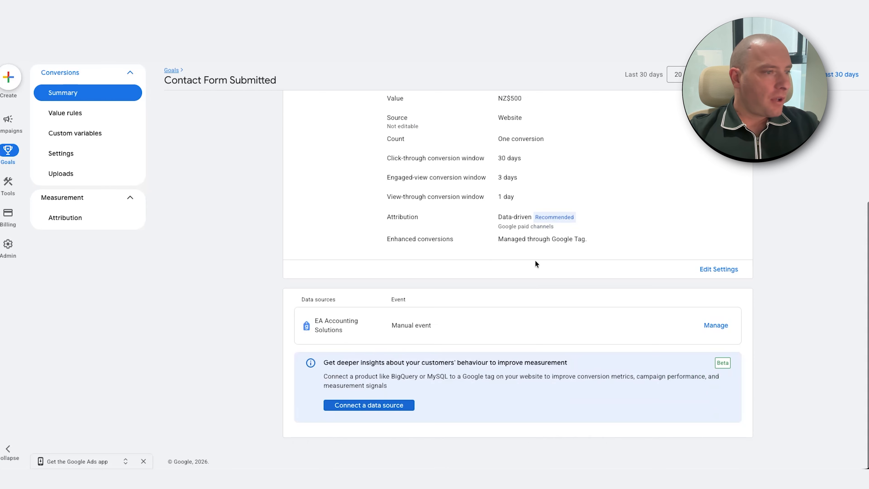
Step: Set both Enhanced conversions and Enhanced conversions for leads to be managed through Google Tag Manager, and save the settings
left_click(711, 268)
left_click(534, 375)
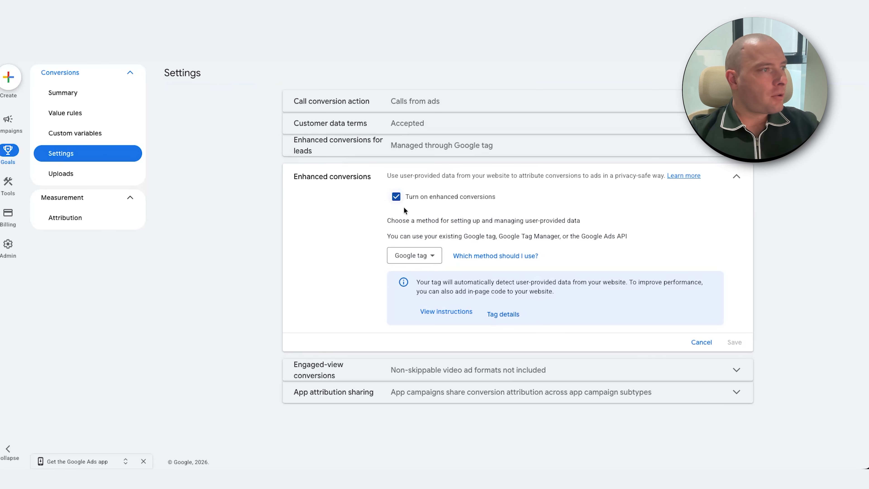
left_click(419, 257)
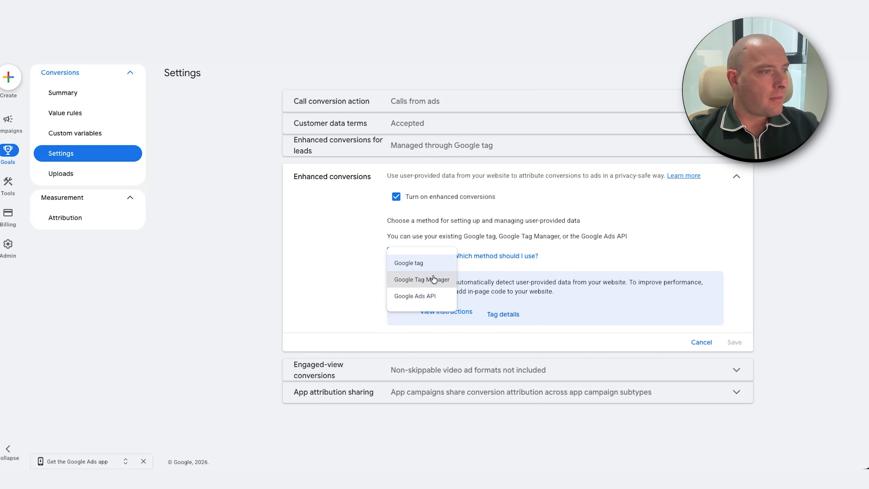
left_click(421, 279)
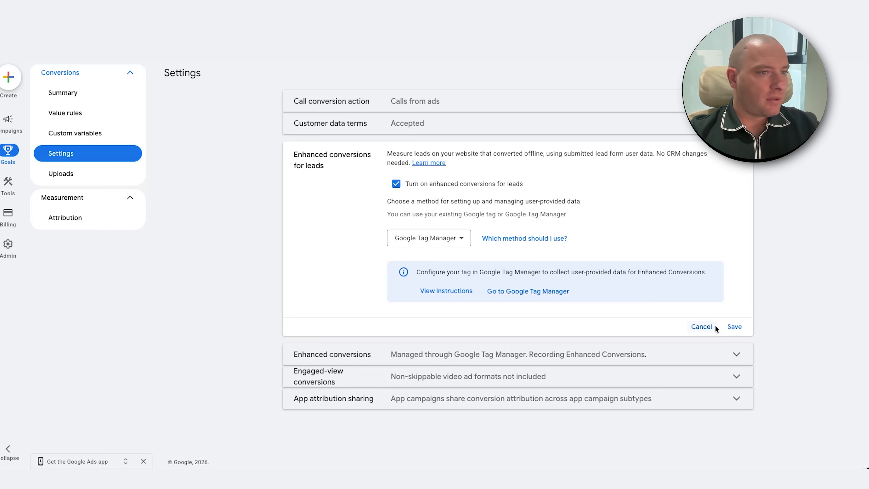
left_click(733, 327)
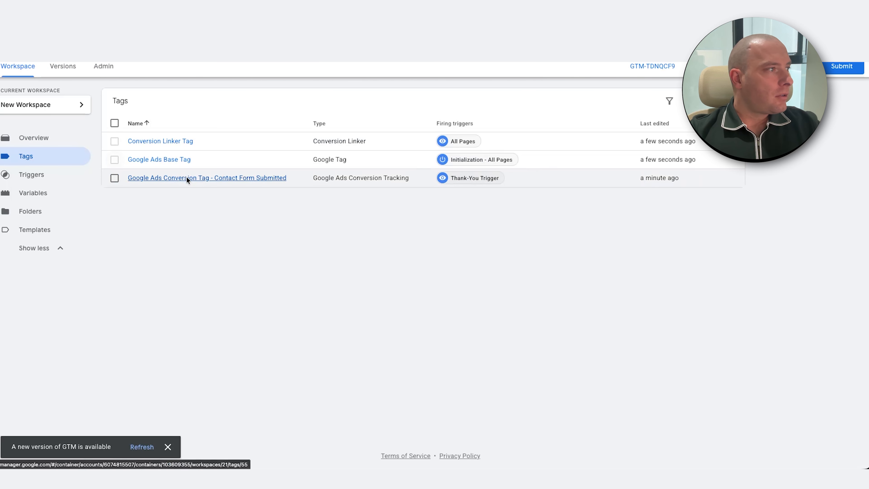
Step: In Google Tag Manager, add a user_data event parameter to the Google Ads Conversion Tag - Contact Form Submitted
left_click(187, 178)
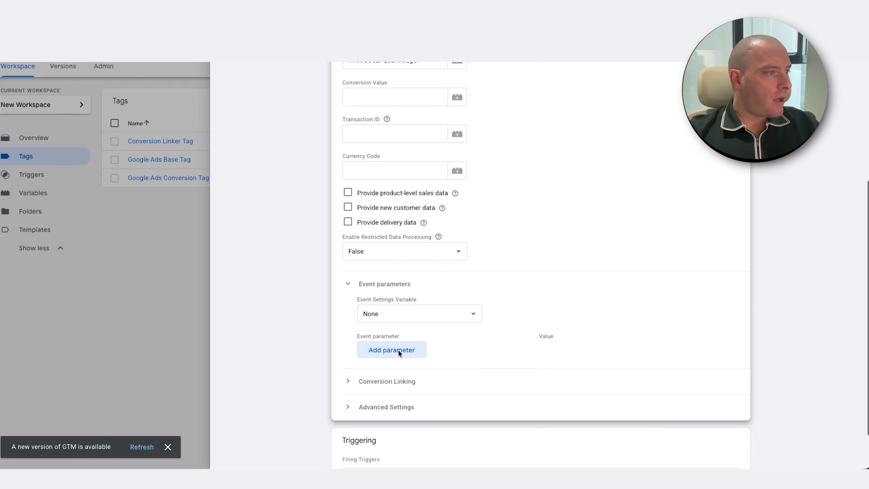
left_click(397, 350)
left_click(403, 351)
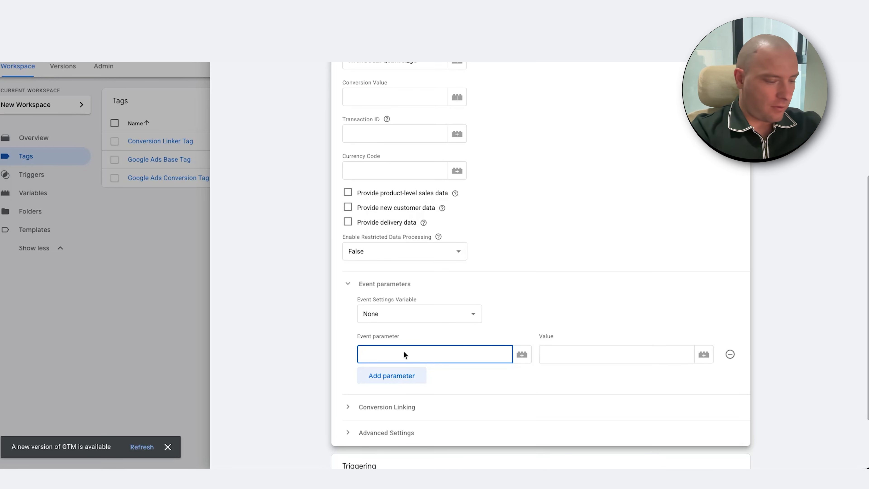
type("user_data")
left_click(600, 353)
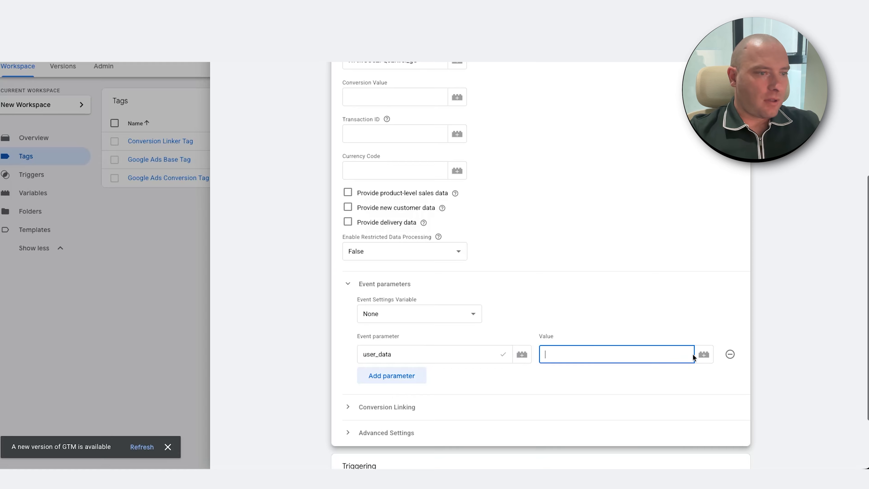
Step: Create a new User-Provided Data variable for the user_data value, using automatic collection, and start naming it
left_click(702, 355)
left_click(543, 90)
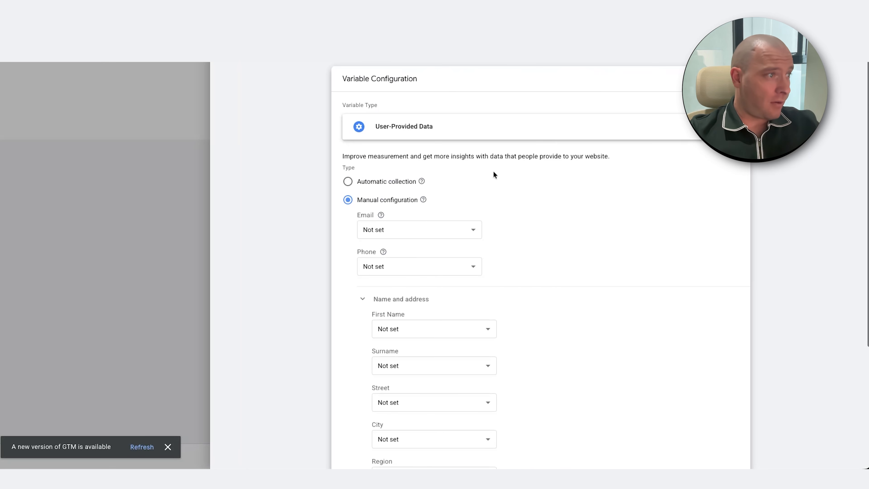
left_click(348, 182)
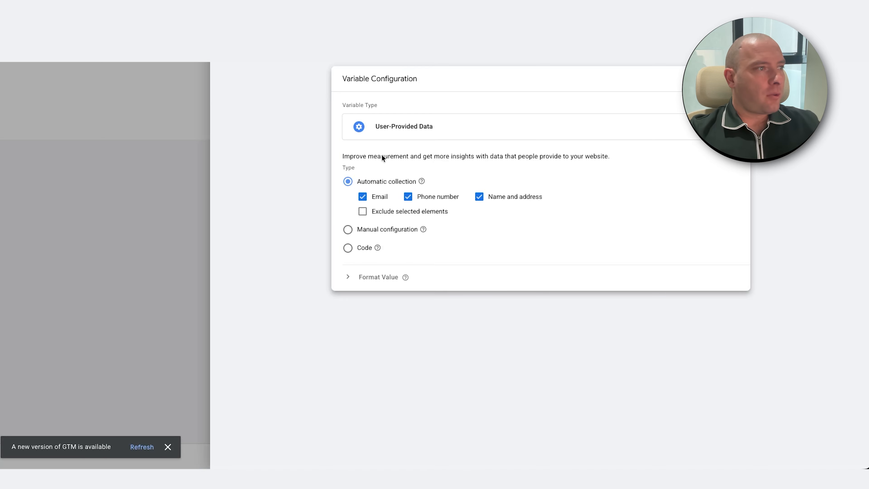
mouse_move(420, 180)
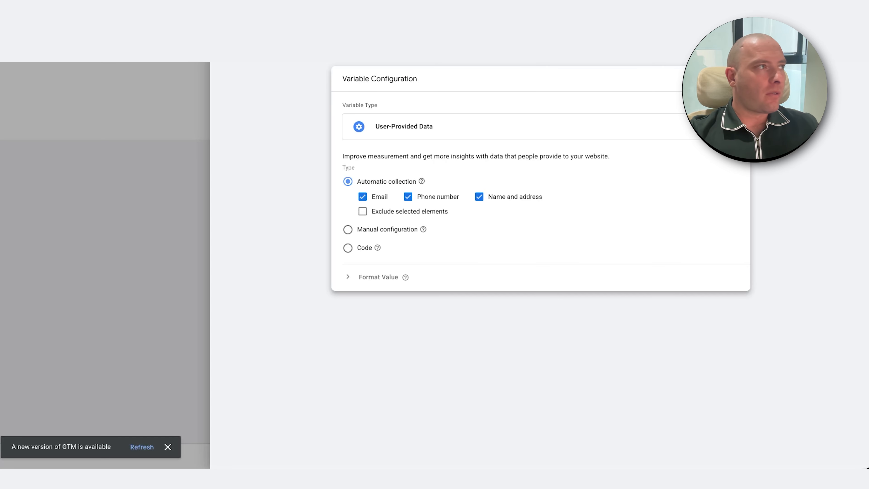
left_click(226, 43)
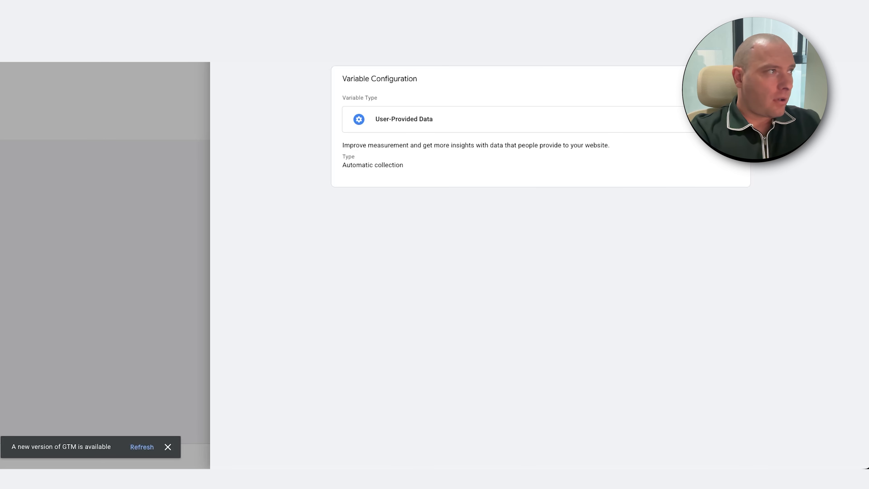